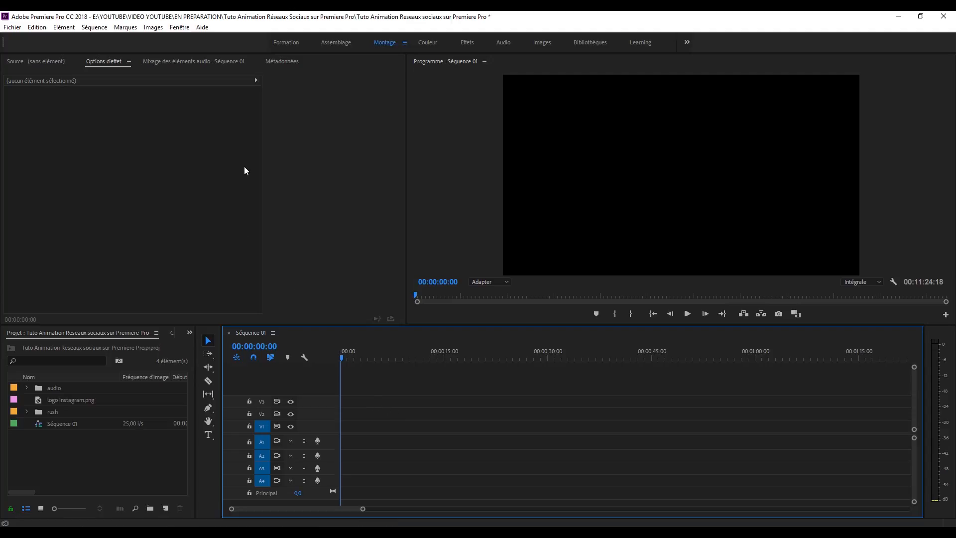
# Step: Show the Essential Graphics panel and move from its template browser to the empty Edit section
pyautogui.click(184, 29)
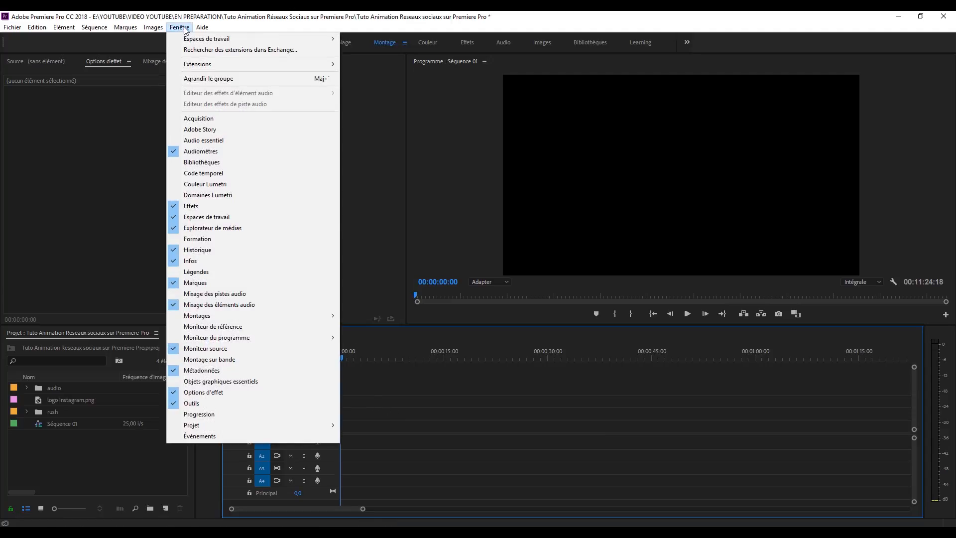
pyautogui.click(244, 382)
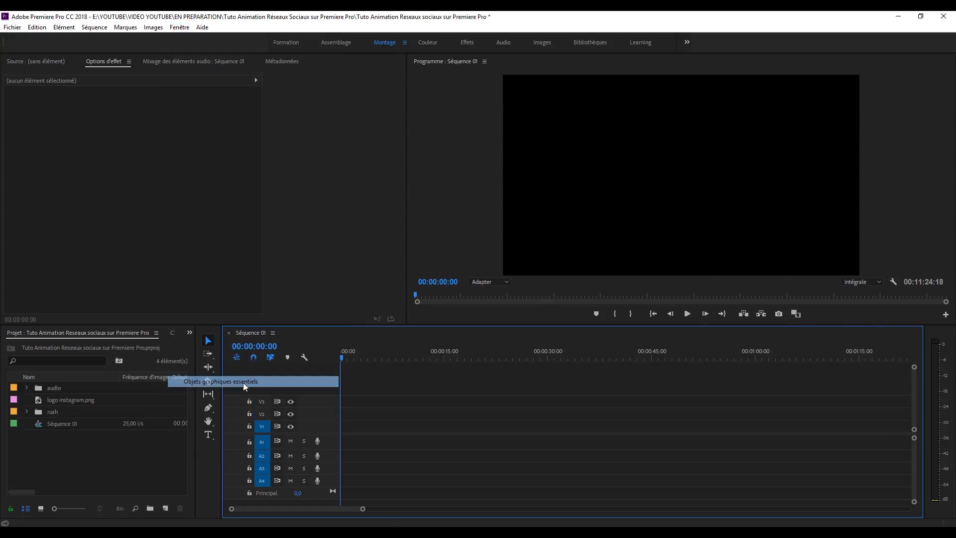
pyautogui.scroll(-10, 840, 240)
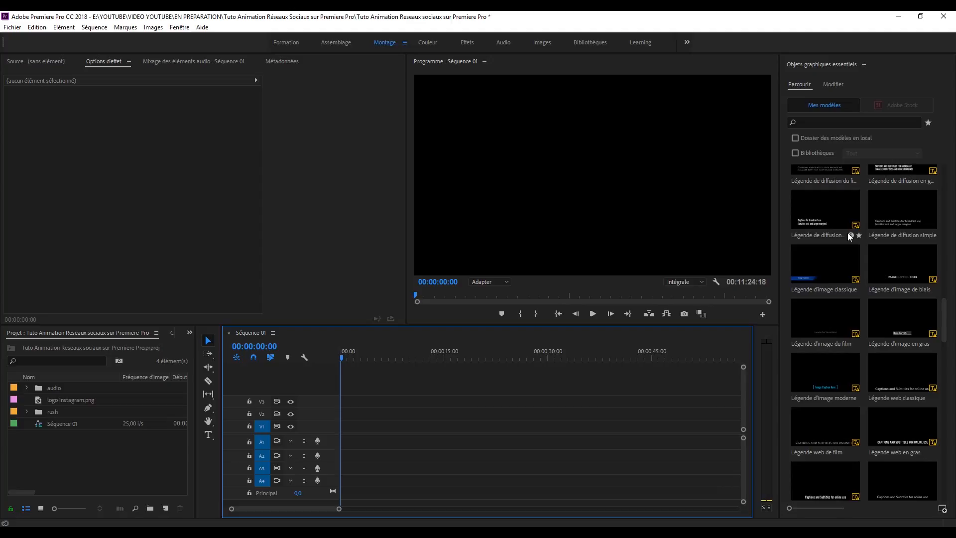
pyautogui.scroll(10, 855, 223)
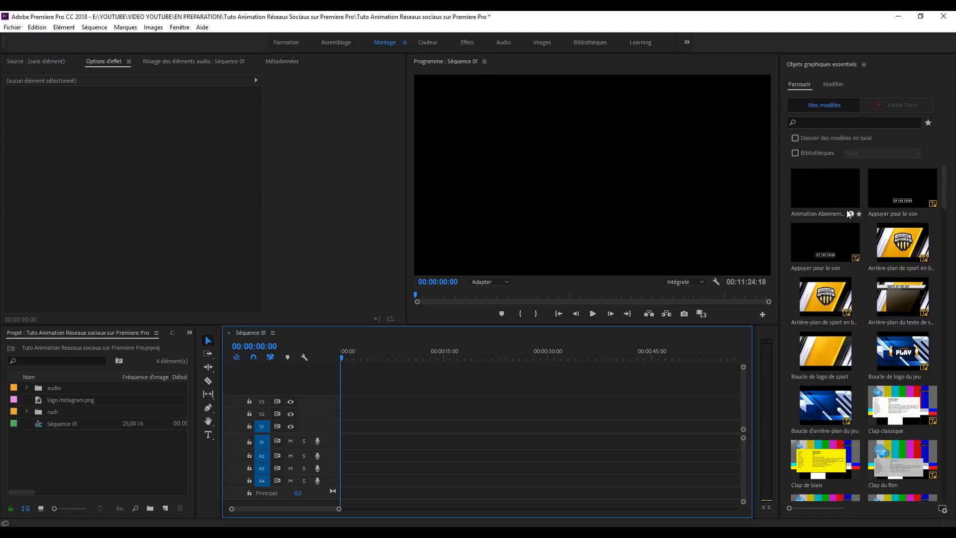
pyautogui.click(831, 85)
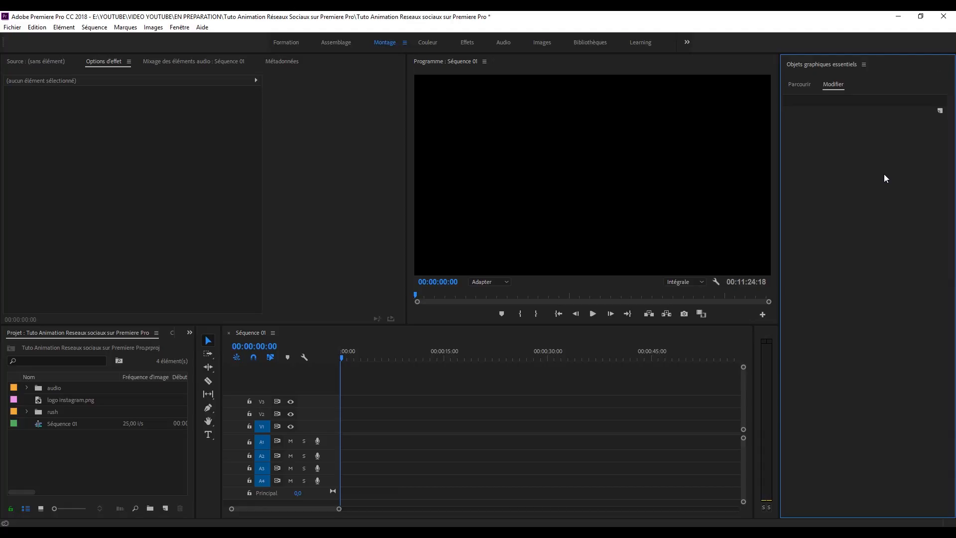
pyautogui.click(940, 111)
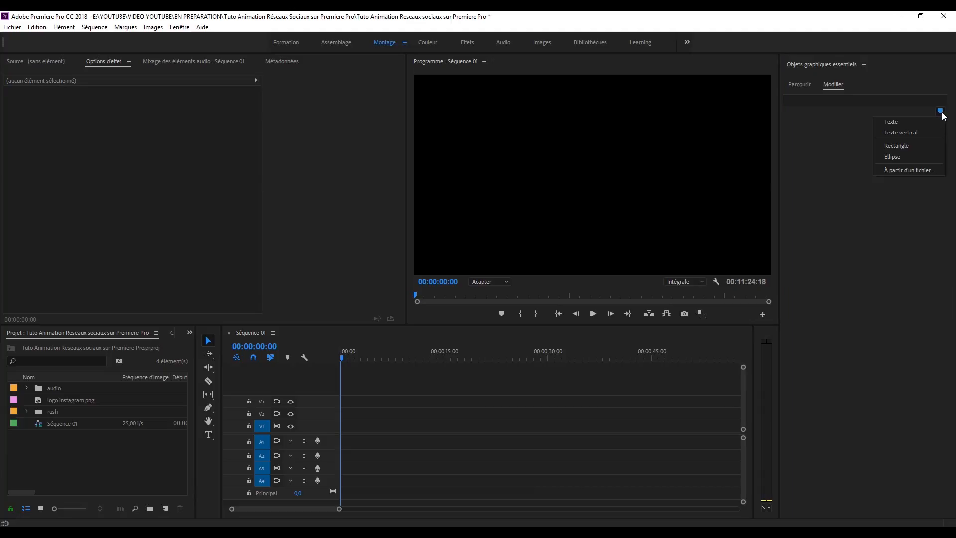
pyautogui.click(892, 120)
pyautogui.moveTo(711, 173); pyautogui.dragTo(599, 175)
pyautogui.press('t')
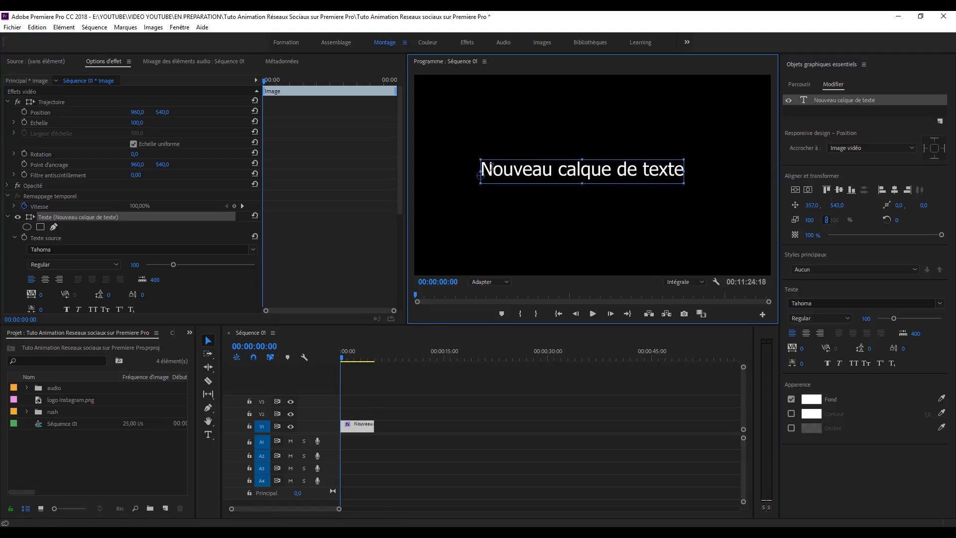
pyautogui.moveTo(481, 170); pyautogui.dragTo(678, 183)
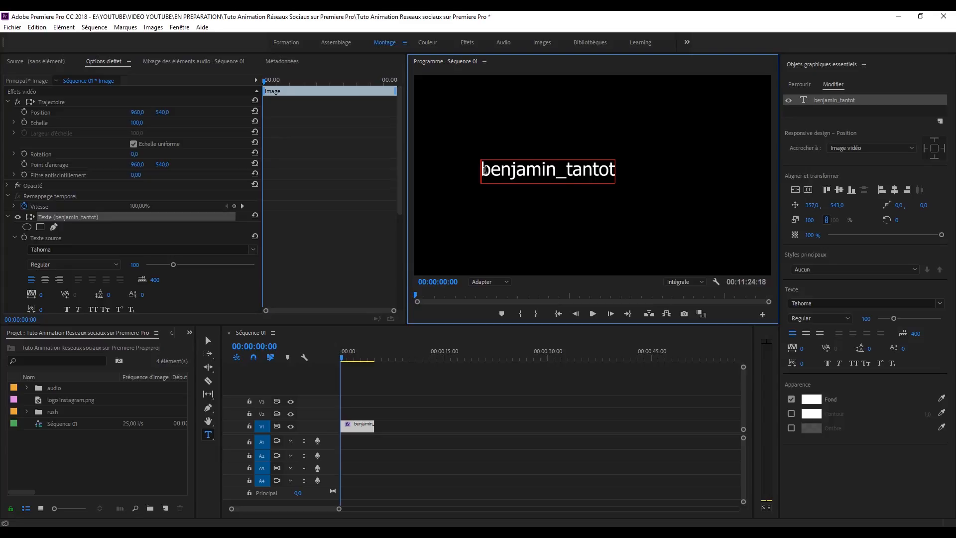
pyautogui.press('BackSpace')
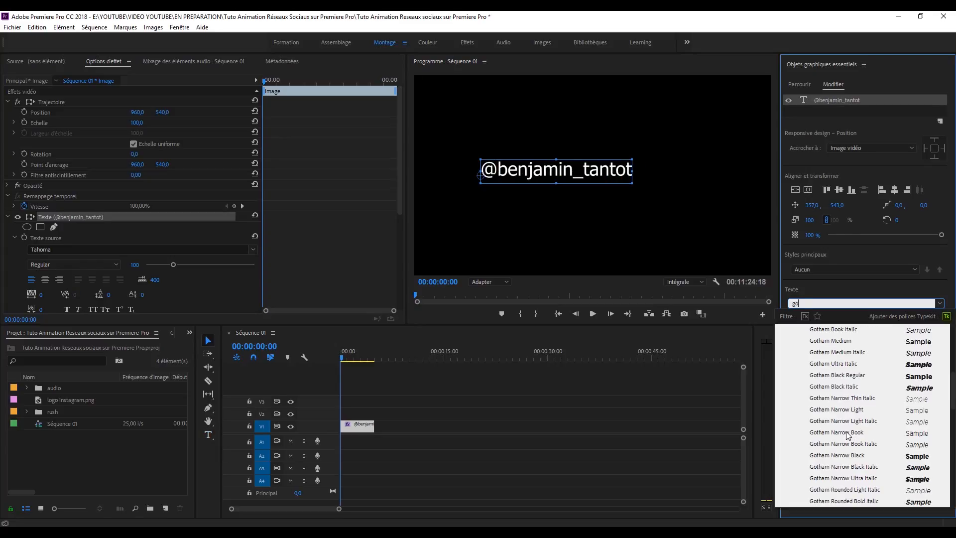
# Step: Set the username text to Gotham Book at size 75, just right of frame centre
pyautogui.scroll(3, 851, 431)
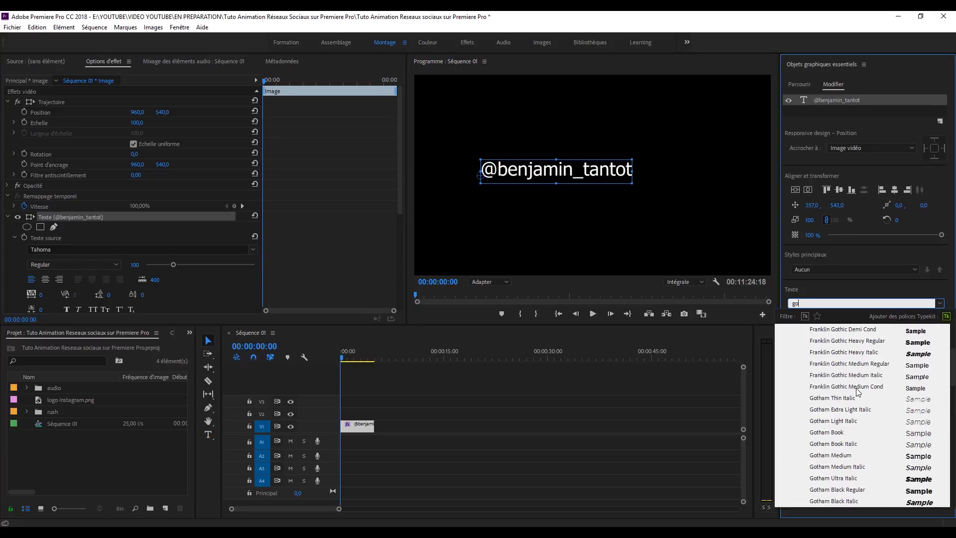
pyautogui.click(843, 433)
pyautogui.moveTo(582, 171); pyautogui.dragTo(606, 176)
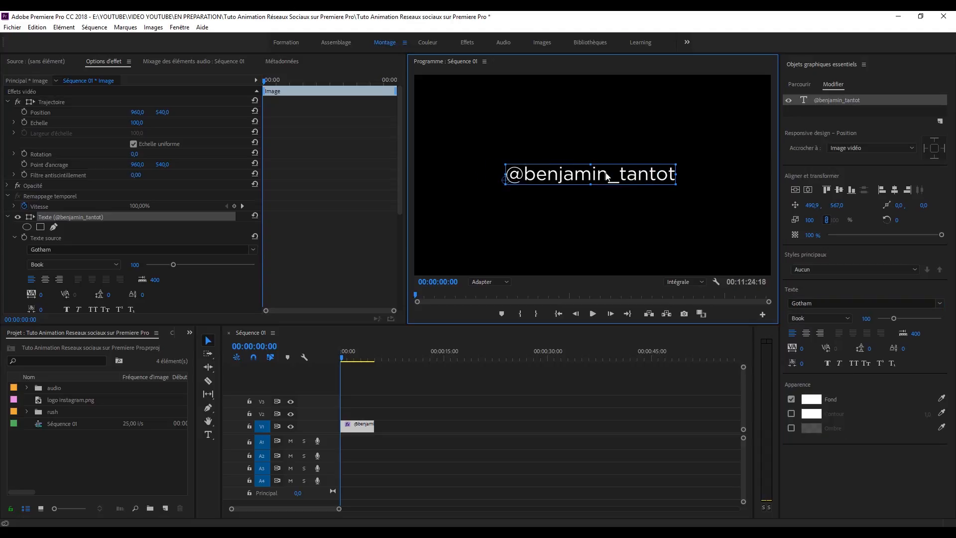
pyautogui.moveTo(894, 318); pyautogui.dragTo(889, 318)
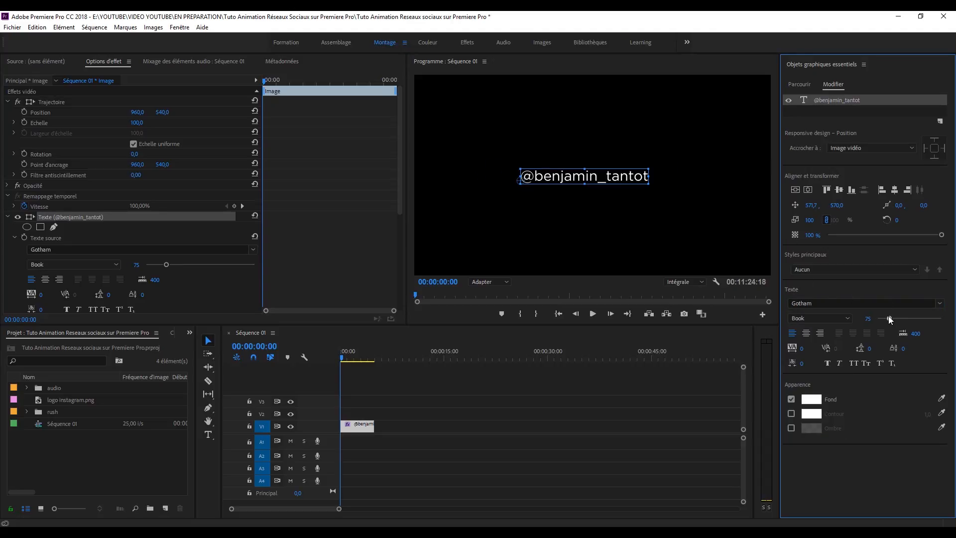
pyautogui.moveTo(572, 177); pyautogui.dragTo(590, 180)
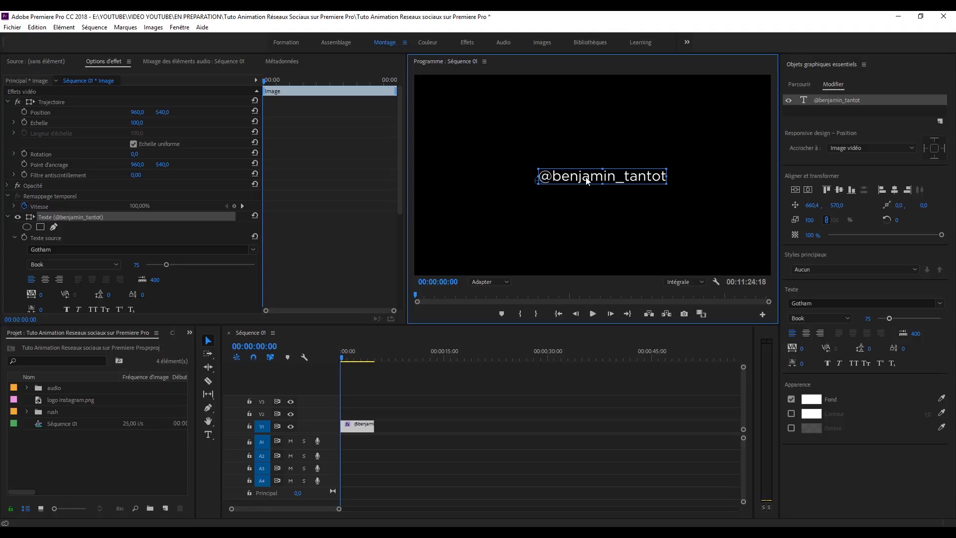
pyautogui.click(572, 208)
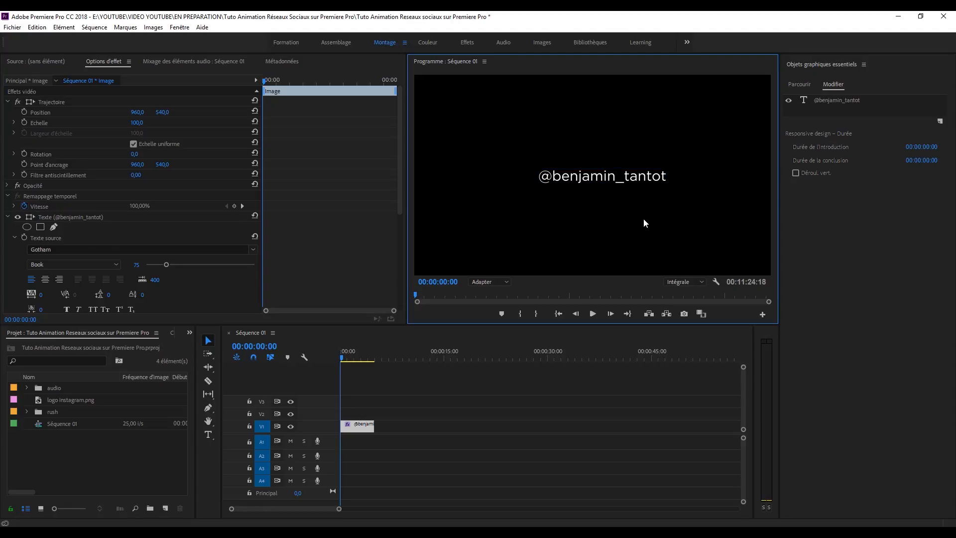
# Step: Add the Instagram logo image as a new layer from a file
pyautogui.click(632, 185)
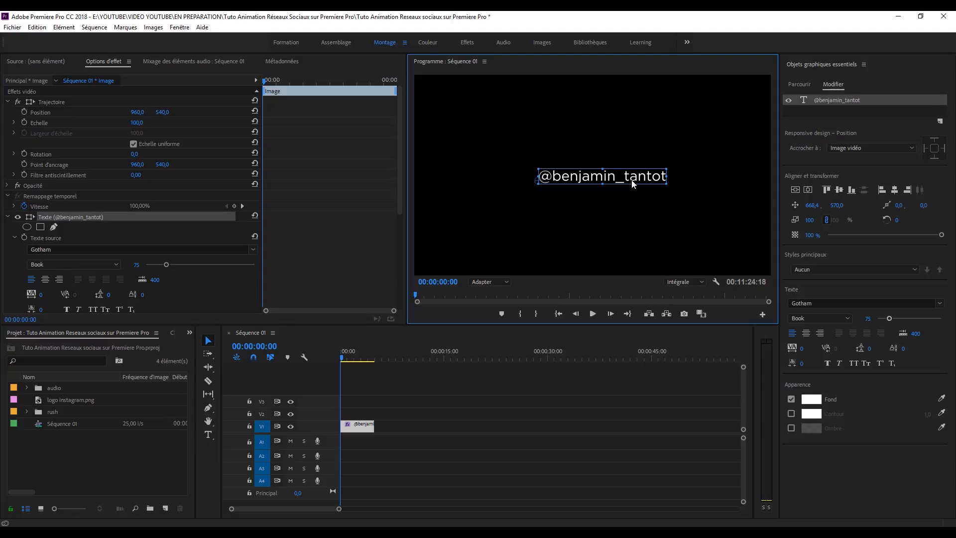
pyautogui.click(789, 298)
pyautogui.click(939, 122)
pyautogui.click(913, 181)
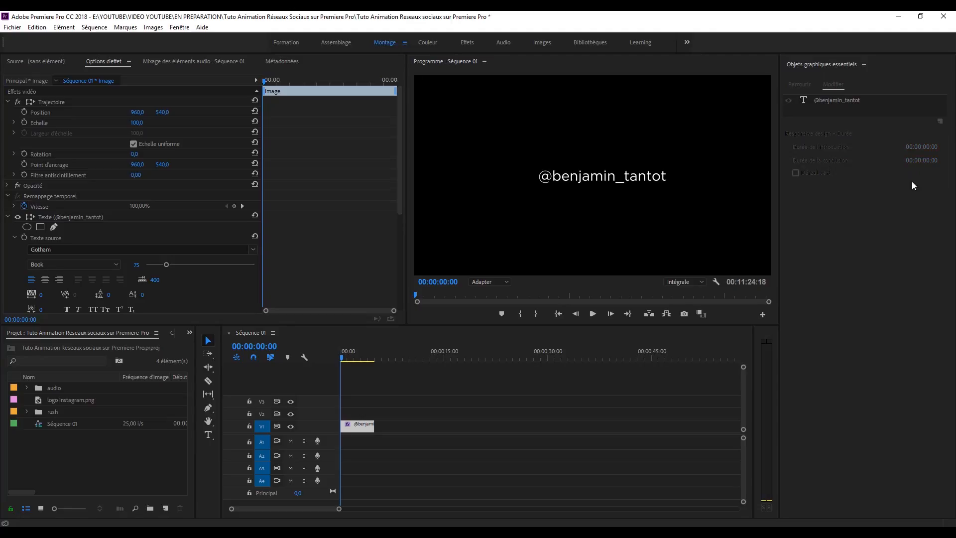
pyautogui.click(370, 314)
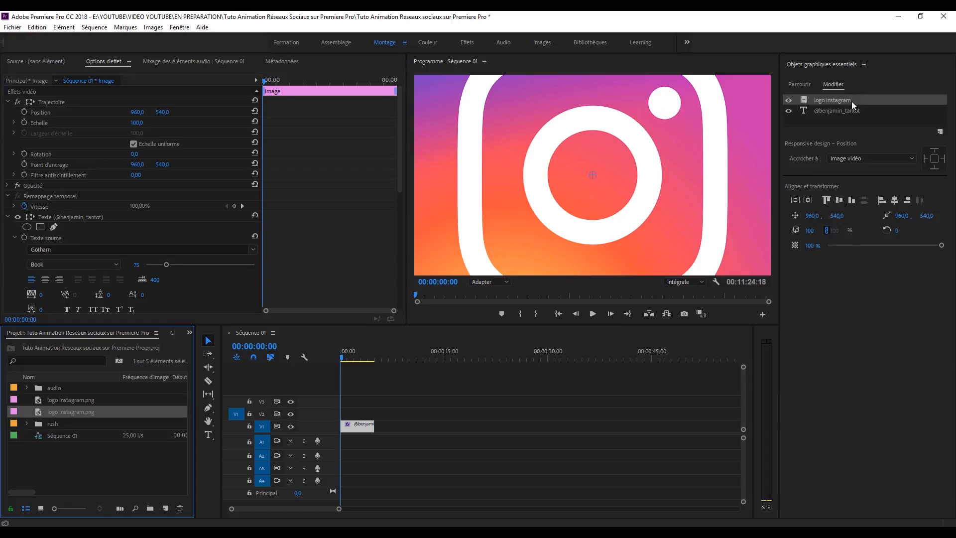
pyautogui.scroll(-10, 321, 247)
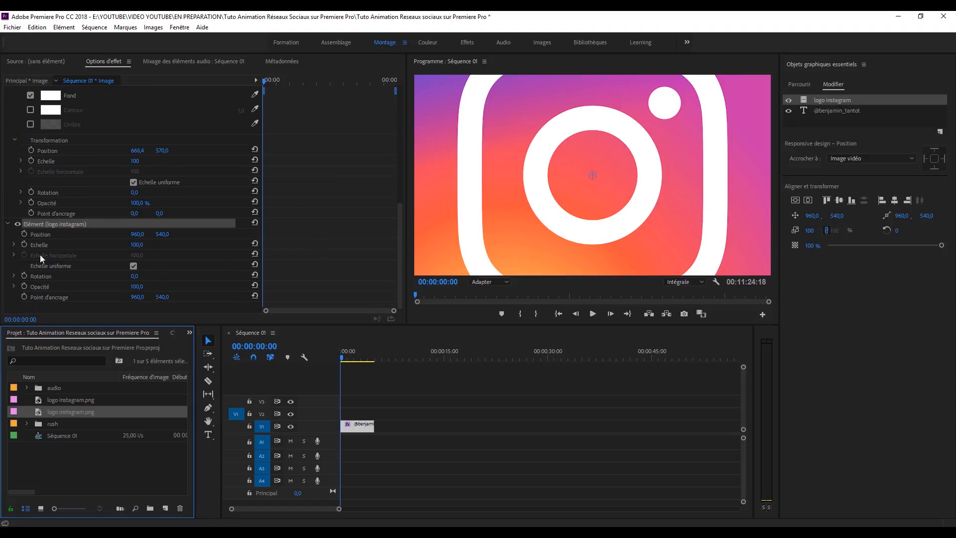
pyautogui.scroll(5, 333, 240)
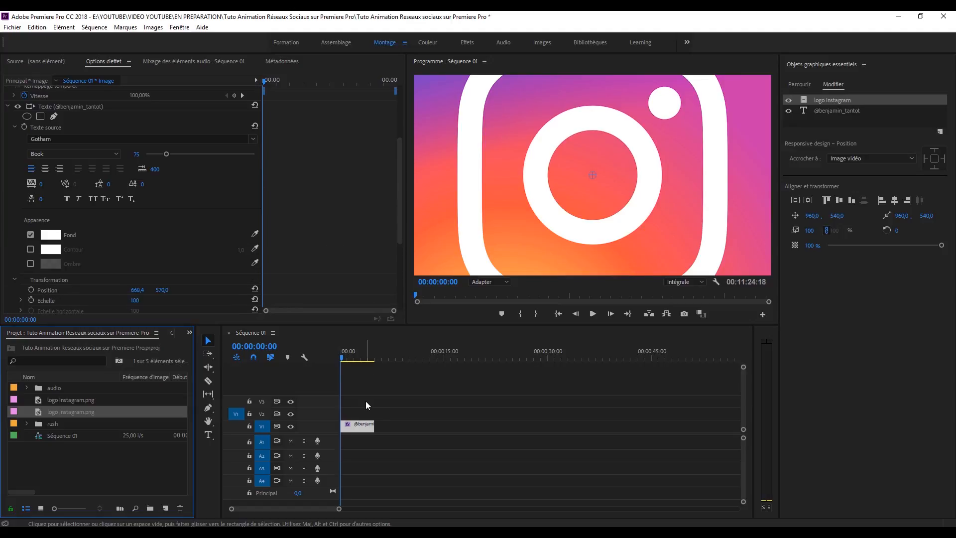
# Step: Lengthen the graphic clip to about ten seconds and shrink the logo to 6% scale
pyautogui.moveTo(339, 509); pyautogui.dragTo(321, 508)
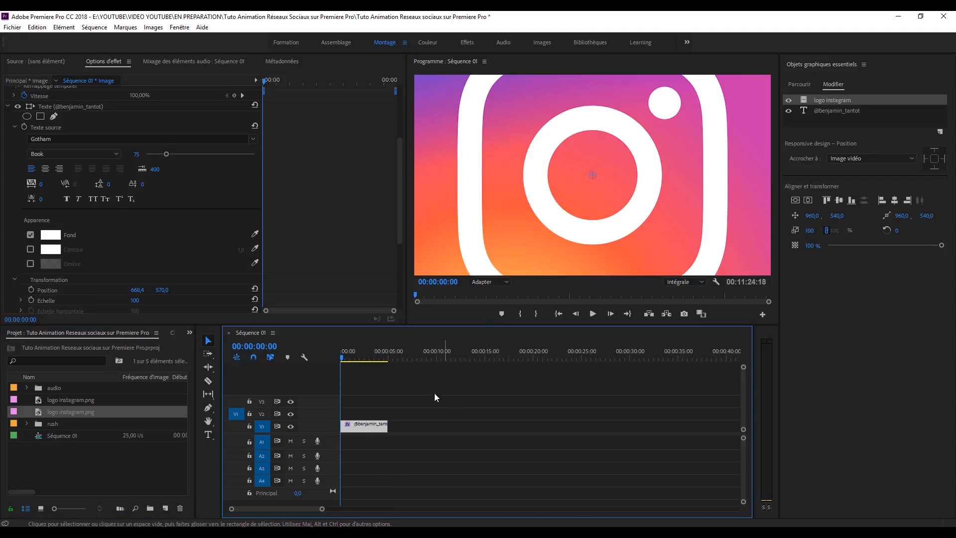
pyautogui.moveTo(411, 424); pyautogui.dragTo(433, 424)
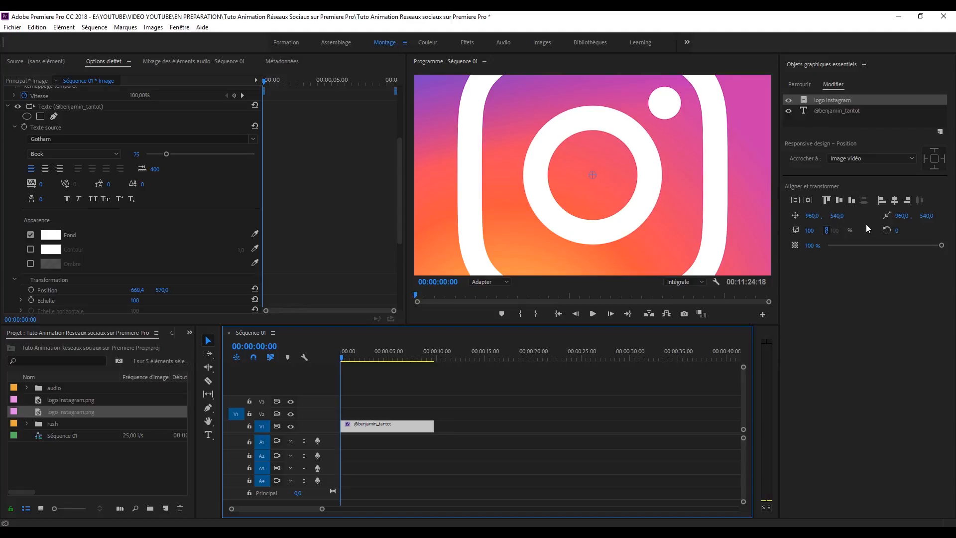
pyautogui.click(810, 231)
pyautogui.moveTo(810, 230); pyautogui.dragTo(626, 216)
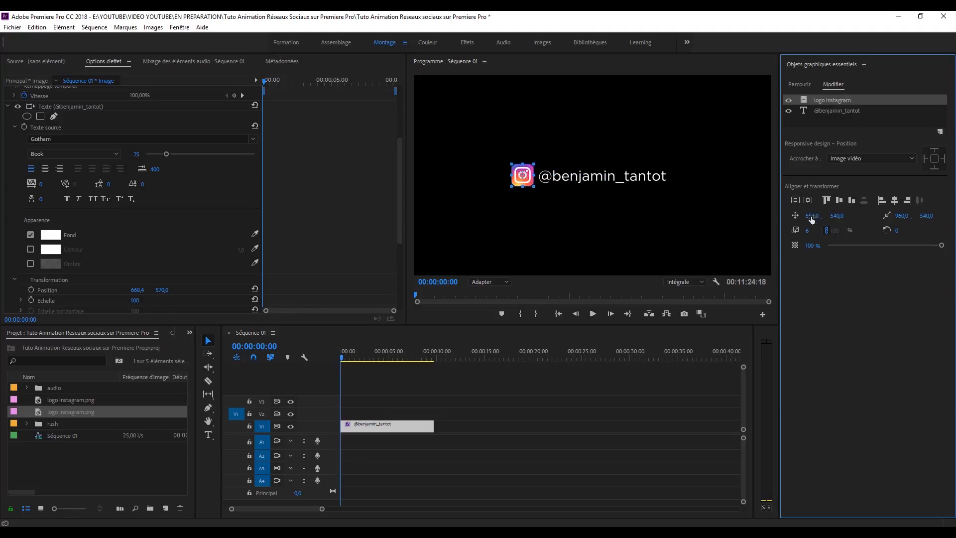
pyautogui.click(560, 376)
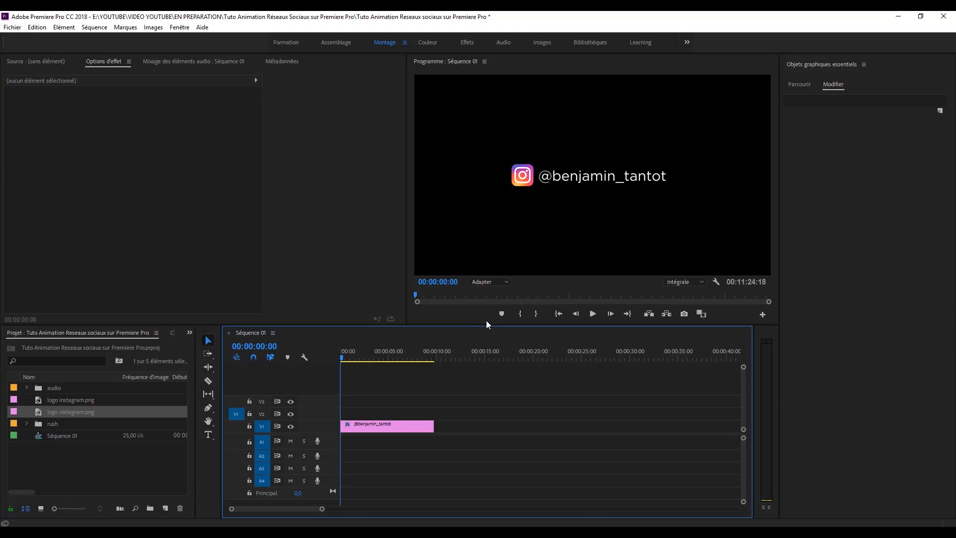
# Step: Keyframe the logo's Position so it slides from X 440 to X 583
pyautogui.click(381, 428)
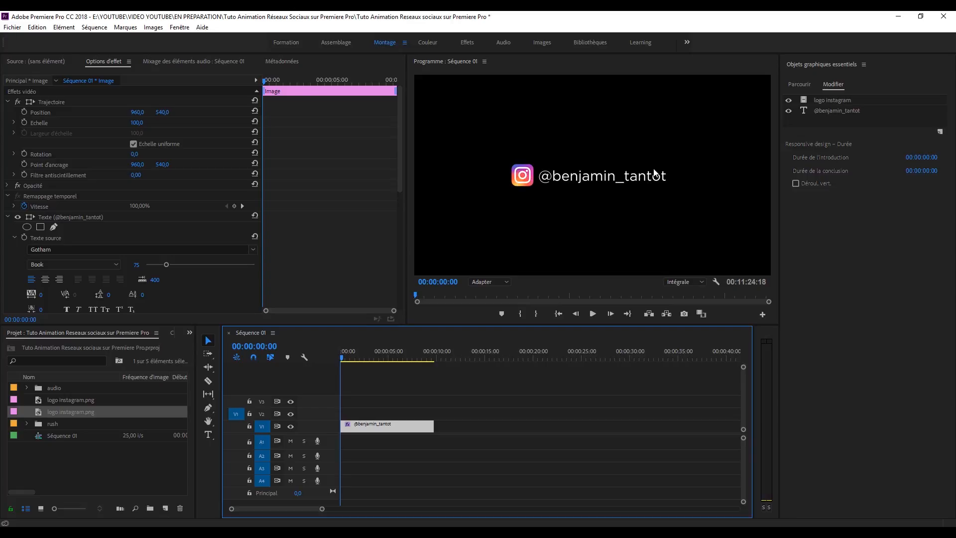
pyautogui.scroll(-10, 72, 225)
pyautogui.click(72, 223)
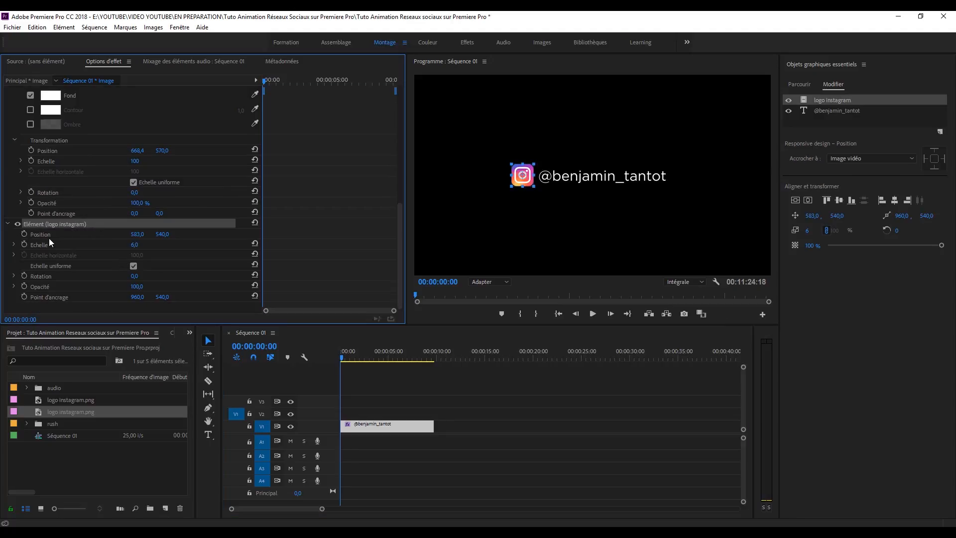
pyautogui.click(25, 234)
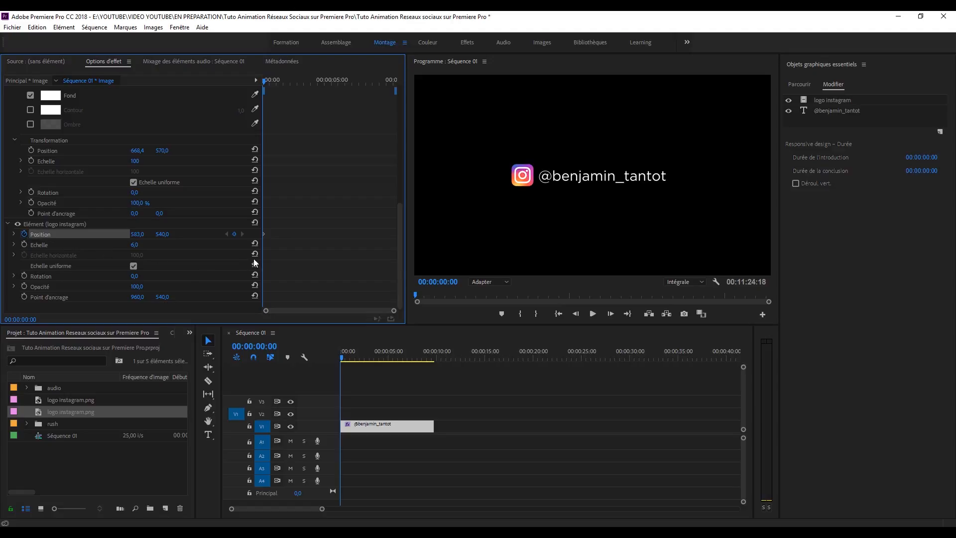
pyautogui.moveTo(341, 354); pyautogui.dragTo(397, 357)
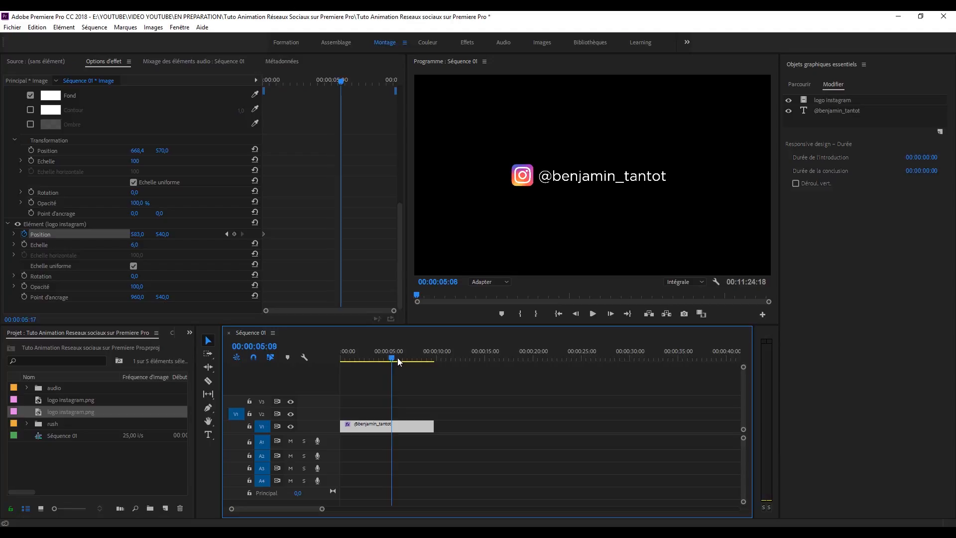
pyautogui.click(234, 233)
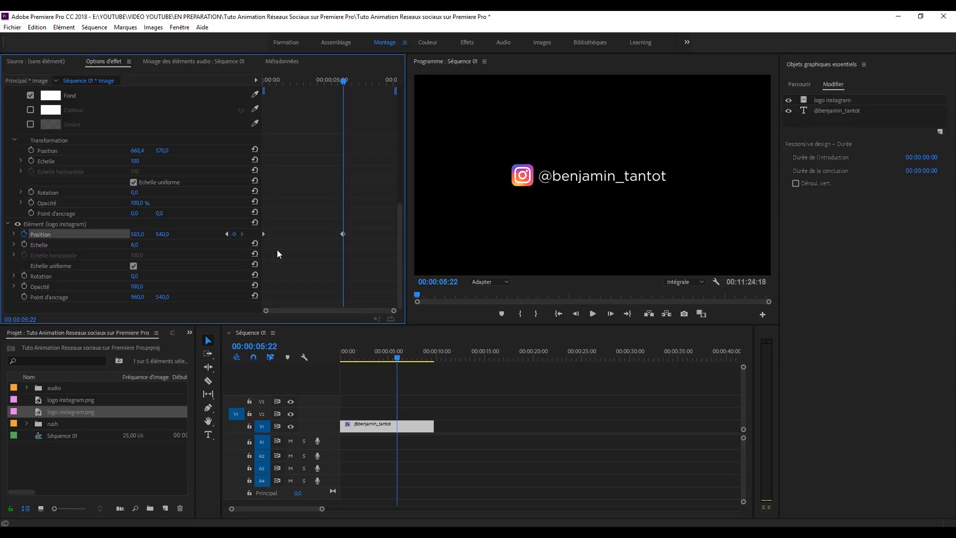
pyautogui.moveTo(348, 83); pyautogui.dragTo(222, 83)
pyautogui.moveTo(142, 238); pyautogui.dragTo(70, 237)
# Step: Move the logo's end position keyframe earlier to about 13 frames, previewing the faster slide
pyautogui.press('space')
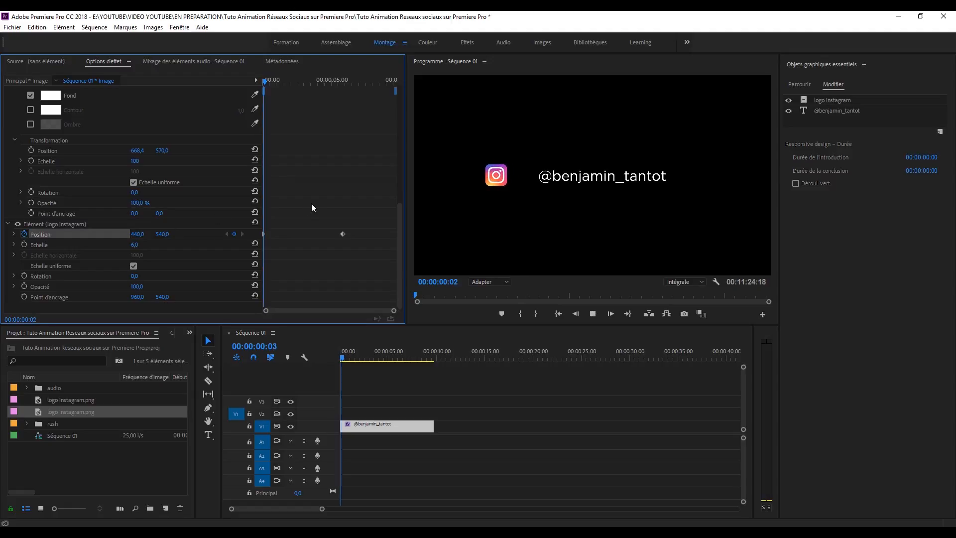
pyautogui.press('space')
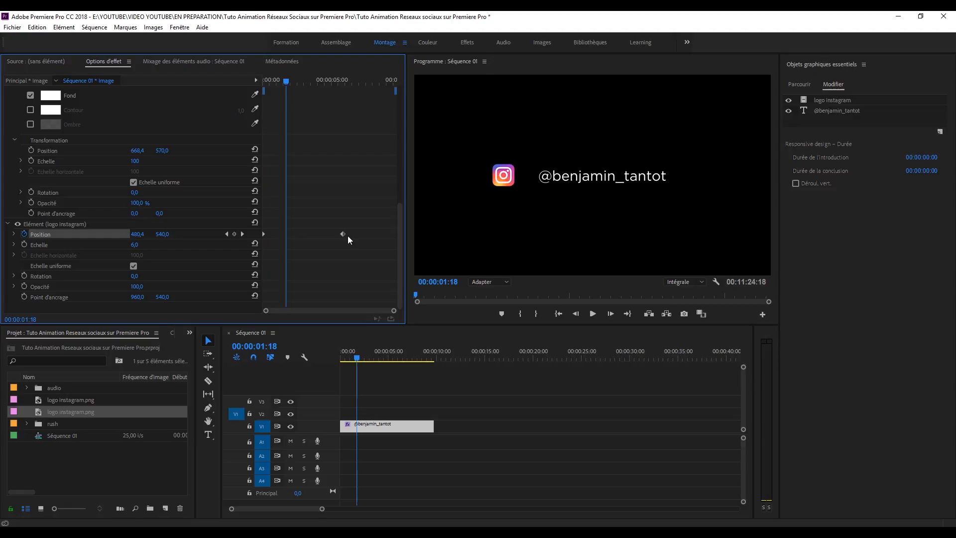
pyautogui.moveTo(342, 234); pyautogui.dragTo(286, 234)
pyautogui.moveTo(394, 311); pyautogui.dragTo(333, 311)
pyautogui.moveTo(323, 82); pyautogui.dragTo(292, 83)
pyautogui.moveTo(323, 234); pyautogui.dragTo(294, 235)
pyautogui.moveTo(292, 82); pyautogui.dragTo(301, 99)
pyautogui.moveTo(333, 311); pyautogui.dragTo(280, 313)
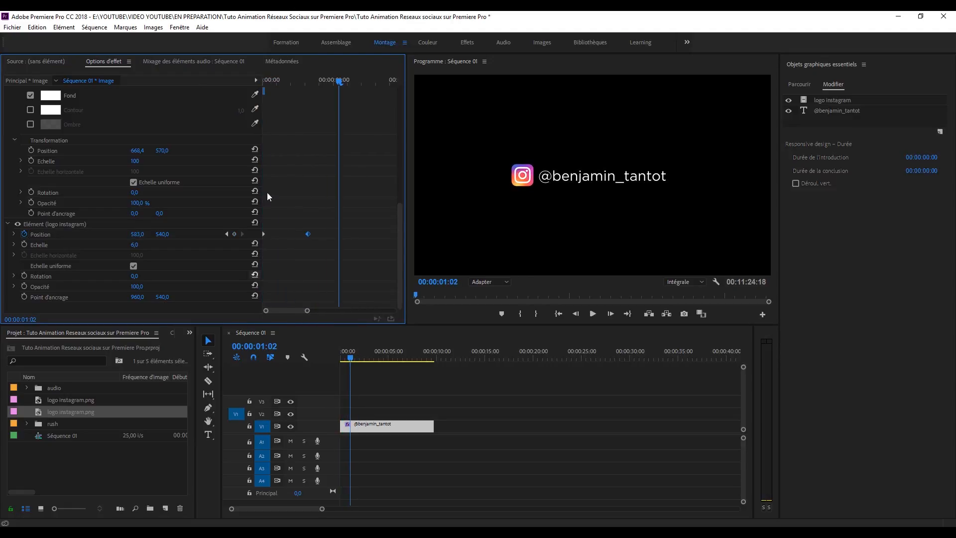
pyautogui.moveTo(279, 82); pyautogui.dragTo(234, 99)
pyautogui.press('space')
pyautogui.moveTo(308, 234); pyautogui.dragTo(300, 235)
pyautogui.moveTo(271, 81); pyautogui.dragTo(237, 81)
pyautogui.press('space')
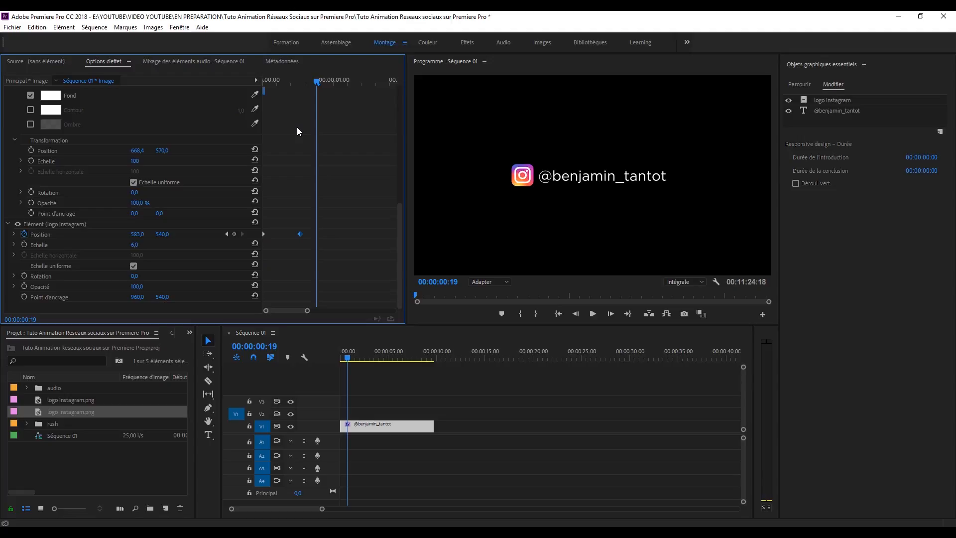
pyautogui.moveTo(314, 81); pyautogui.dragTo(300, 81)
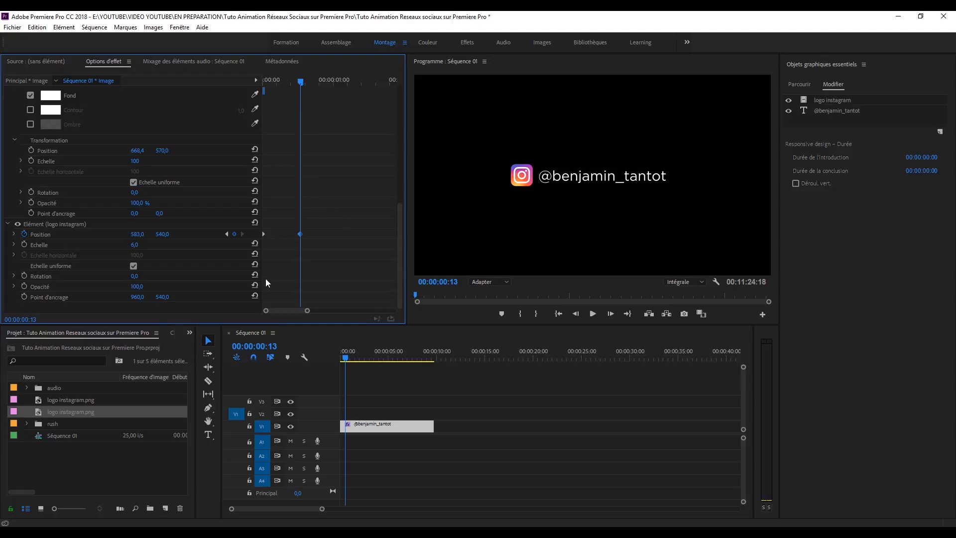
# Step: Keyframe the logo's Opacity from 0 at the start to 100 at the end keyframe
pyautogui.click(24, 286)
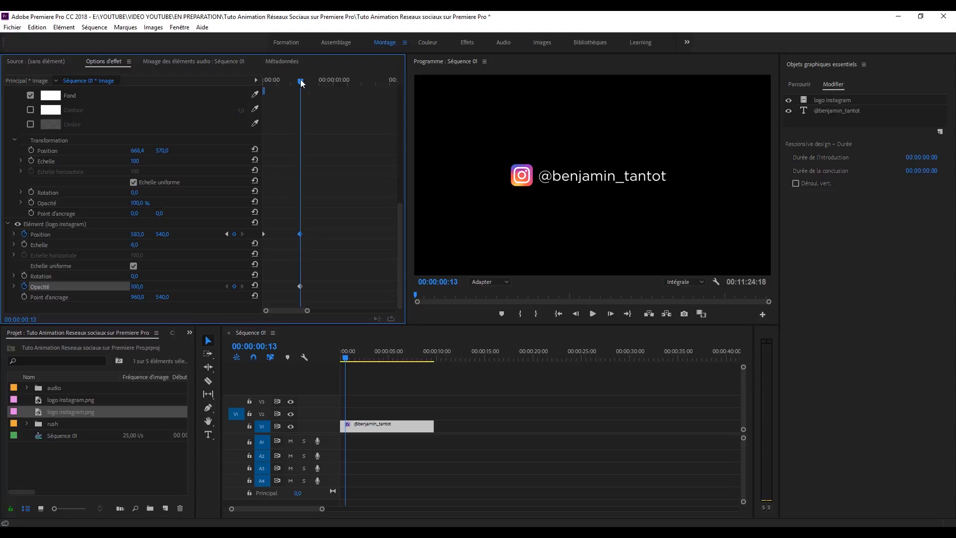
pyautogui.moveTo(301, 82); pyautogui.dragTo(218, 80)
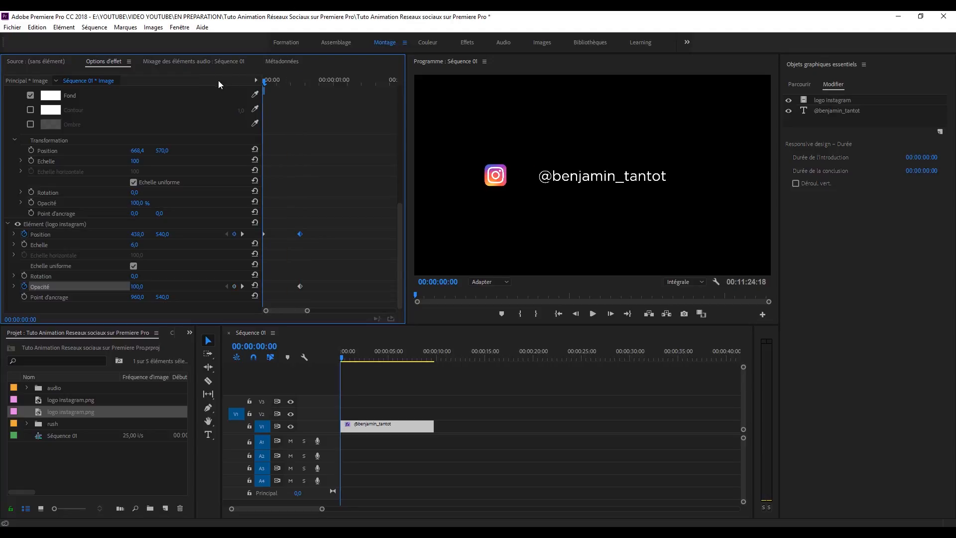
pyautogui.click(142, 286)
pyautogui.write('0')
pyautogui.press('Return')
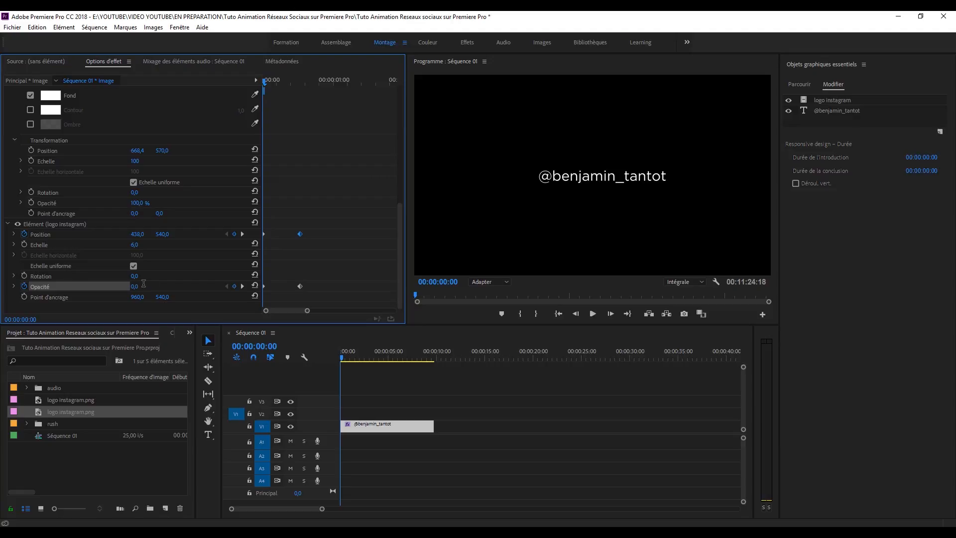
# Step: Preview the logo fading in while it slides next to the username
pyautogui.press('space')
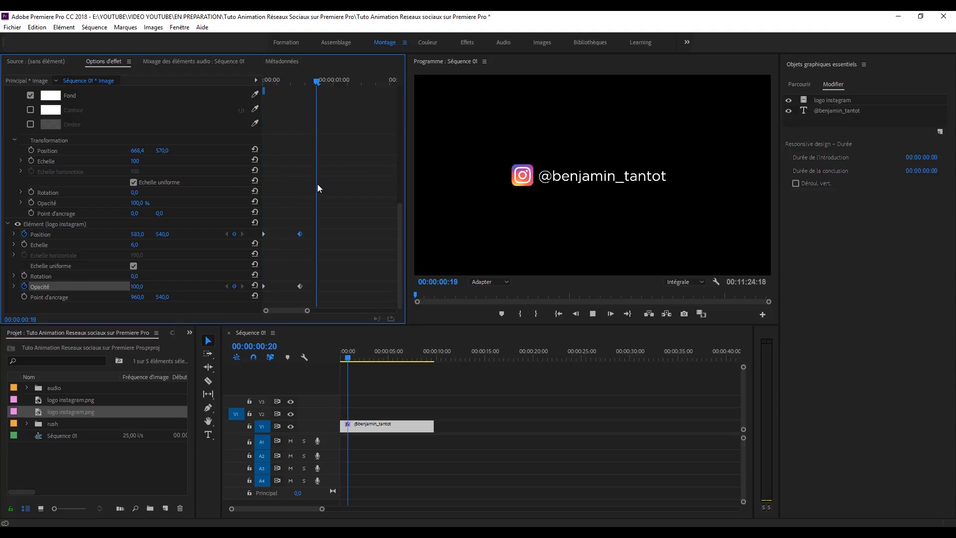
pyautogui.moveTo(316, 80); pyautogui.dragTo(202, 83)
pyautogui.press('space')
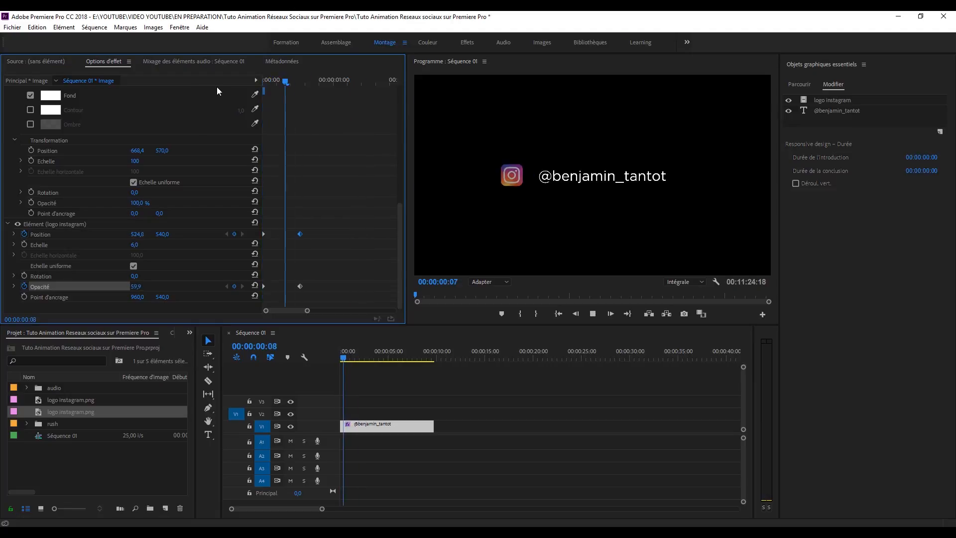
pyautogui.moveTo(319, 80); pyautogui.dragTo(219, 78)
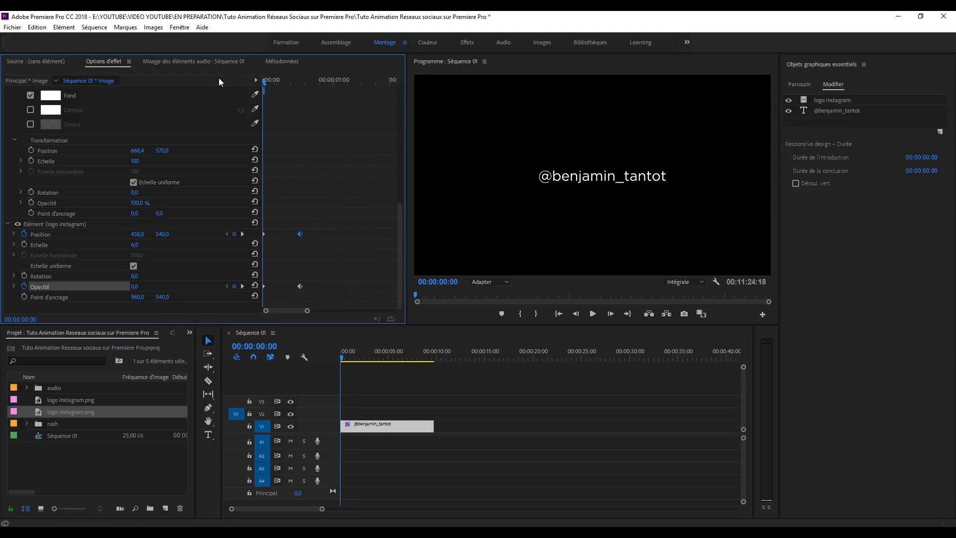
pyautogui.moveTo(305, 80); pyautogui.dragTo(214, 79)
pyautogui.press('space')
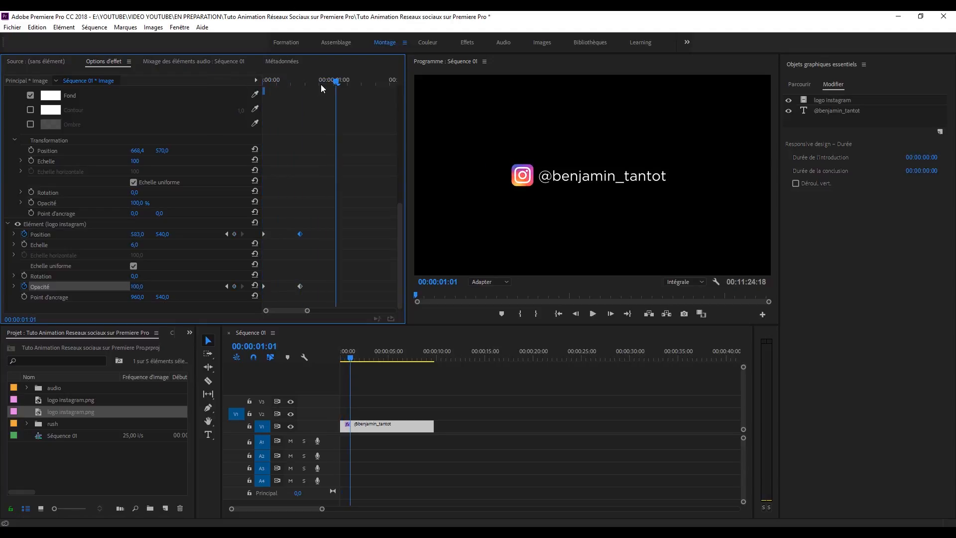
pyautogui.moveTo(306, 80); pyautogui.dragTo(199, 82)
pyautogui.press('space')
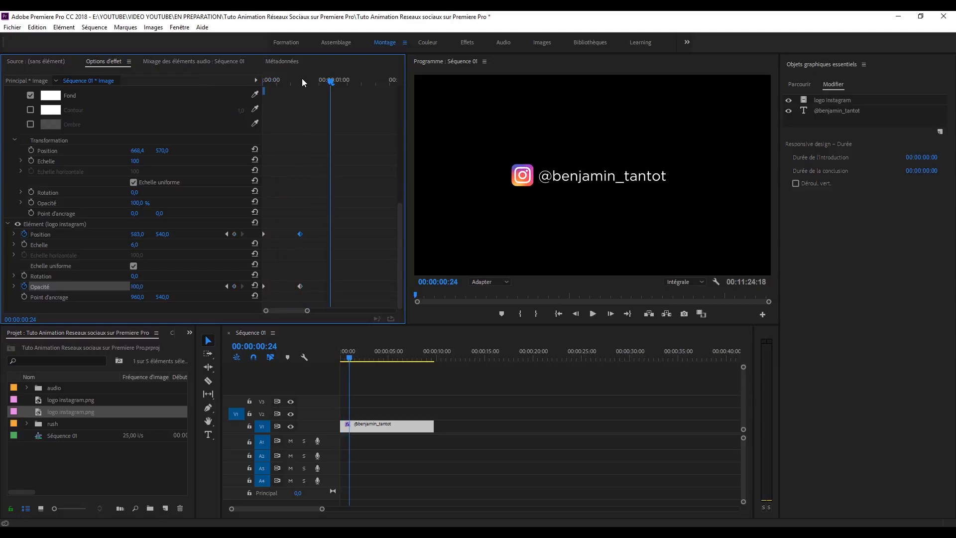
pyautogui.moveTo(301, 80); pyautogui.dragTo(227, 81)
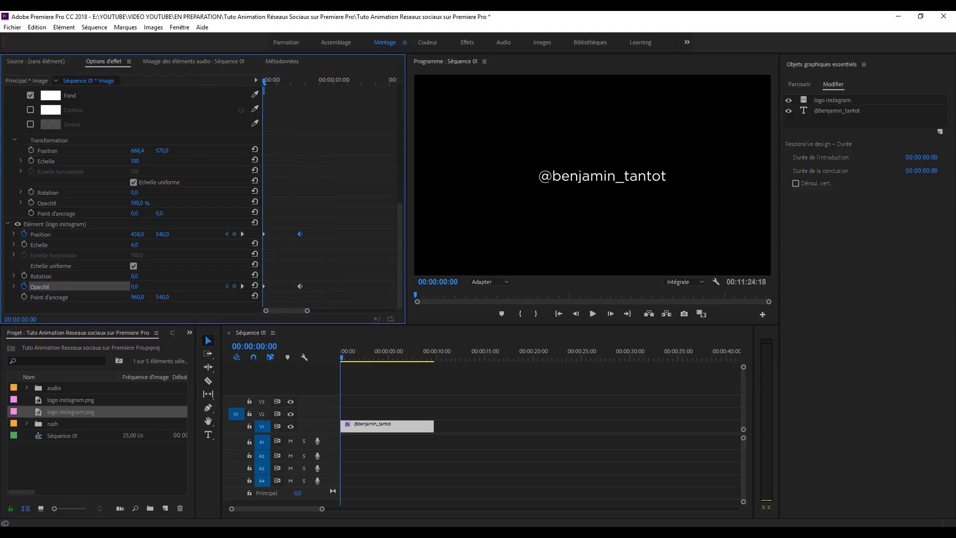
pyautogui.press('space')
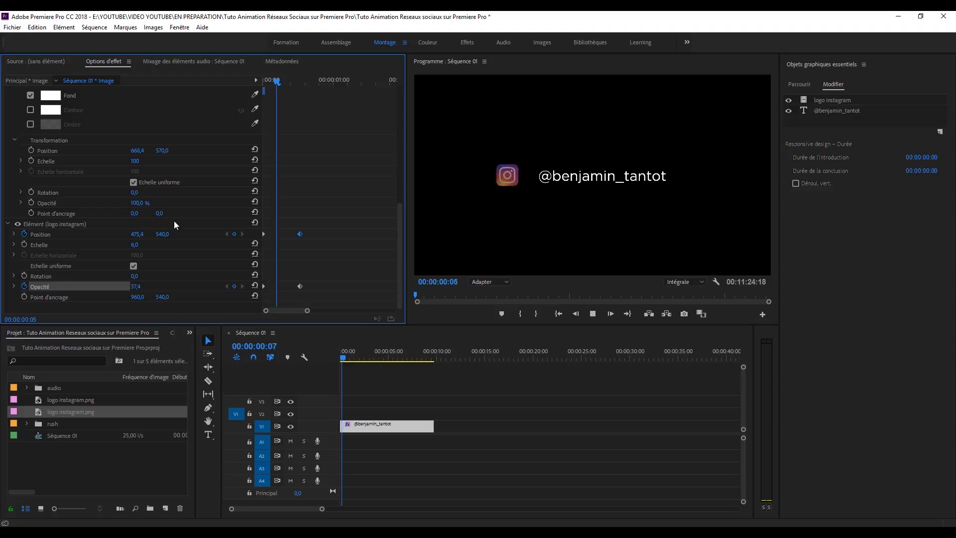
pyautogui.press('space')
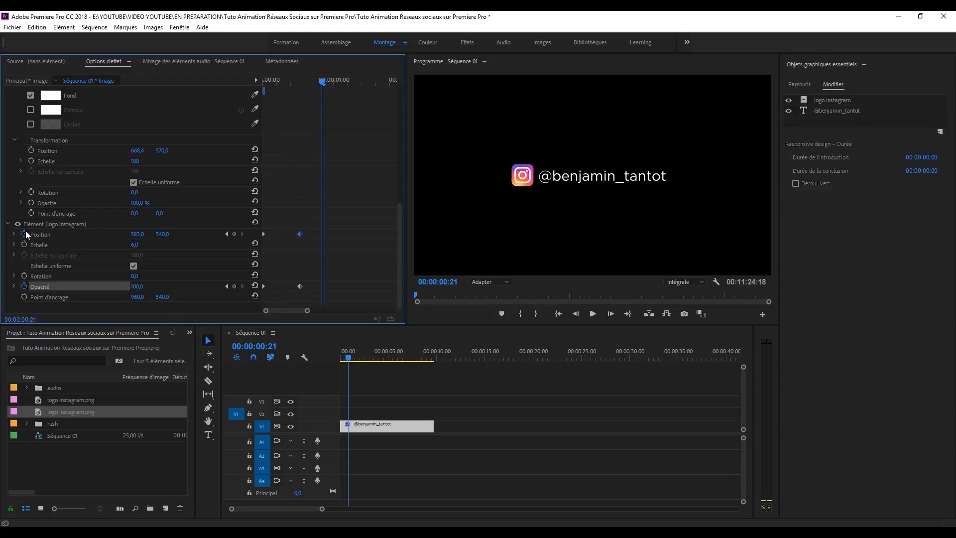
# Step: Expand the logo Position speed graph and give the end keyframe Progressif (eased) temporal interpolation
pyautogui.click(14, 234)
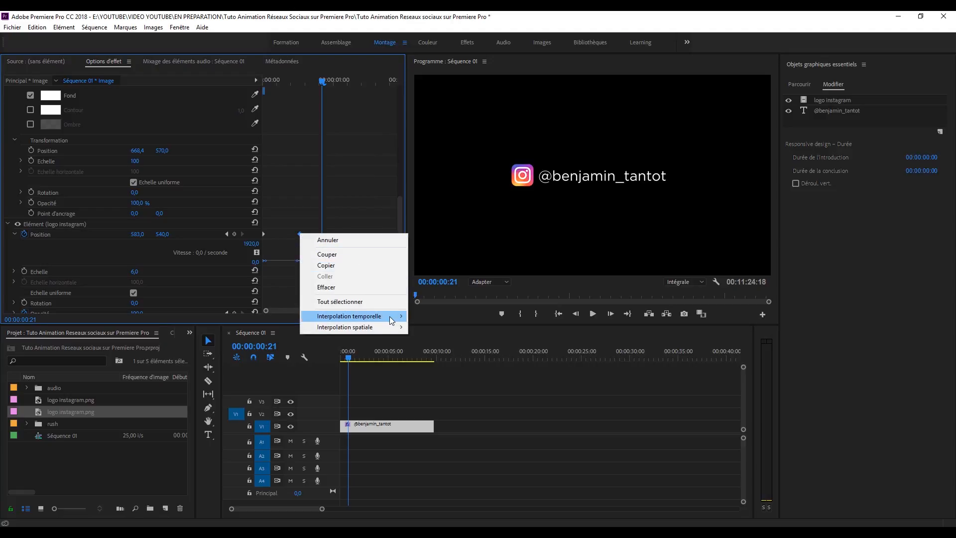
pyautogui.moveTo(391, 316)
pyautogui.click(454, 377)
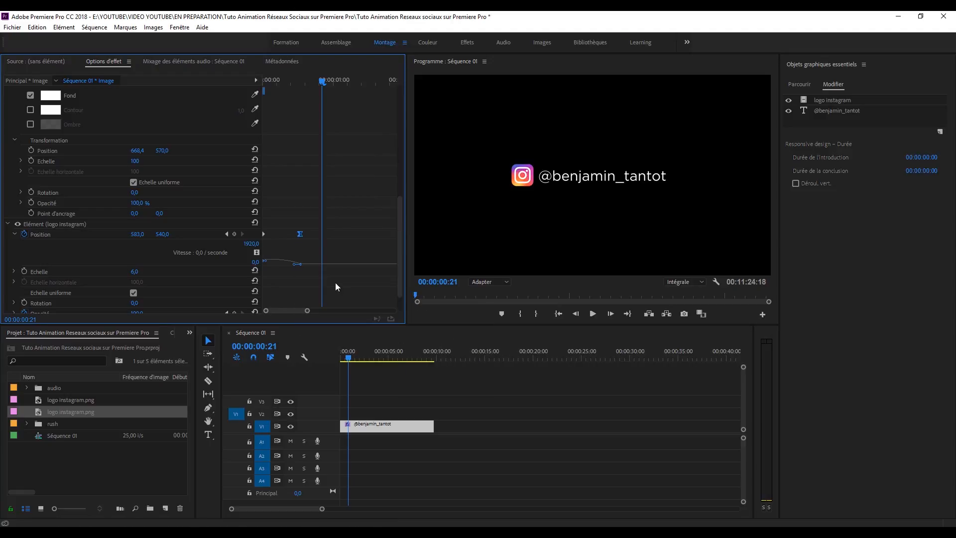
# Step: Reshape the logo's speed curve so it peaks earlier, then preview
pyautogui.moveTo(296, 82); pyautogui.dragTo(220, 89)
pyautogui.press('space')
pyautogui.moveTo(291, 84); pyautogui.dragTo(263, 84)
pyautogui.press('space')
pyautogui.moveTo(307, 311); pyautogui.dragTo(280, 313)
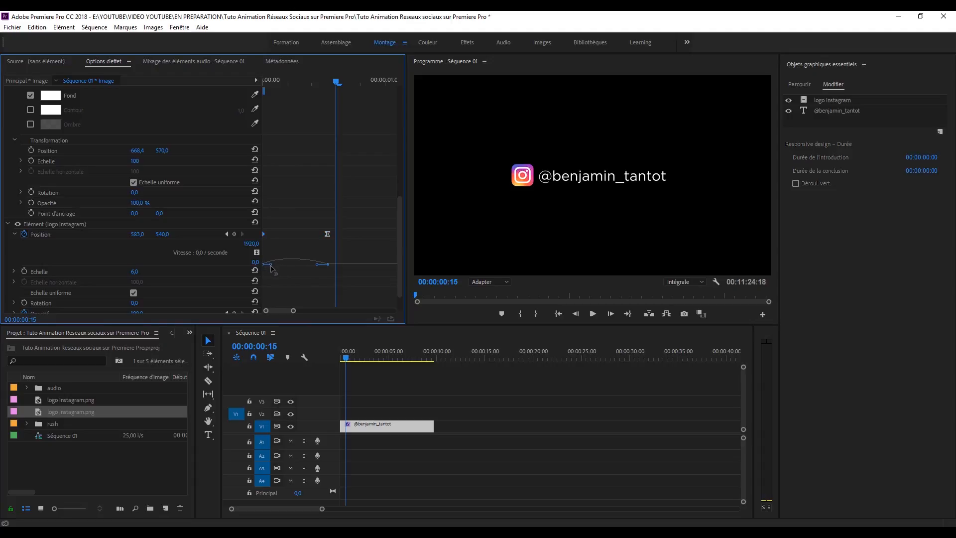
pyautogui.moveTo(319, 264); pyautogui.dragTo(300, 270)
pyautogui.click(275, 270)
pyautogui.moveTo(283, 80); pyautogui.dragTo(199, 83)
pyautogui.press('space')
pyautogui.press('space')
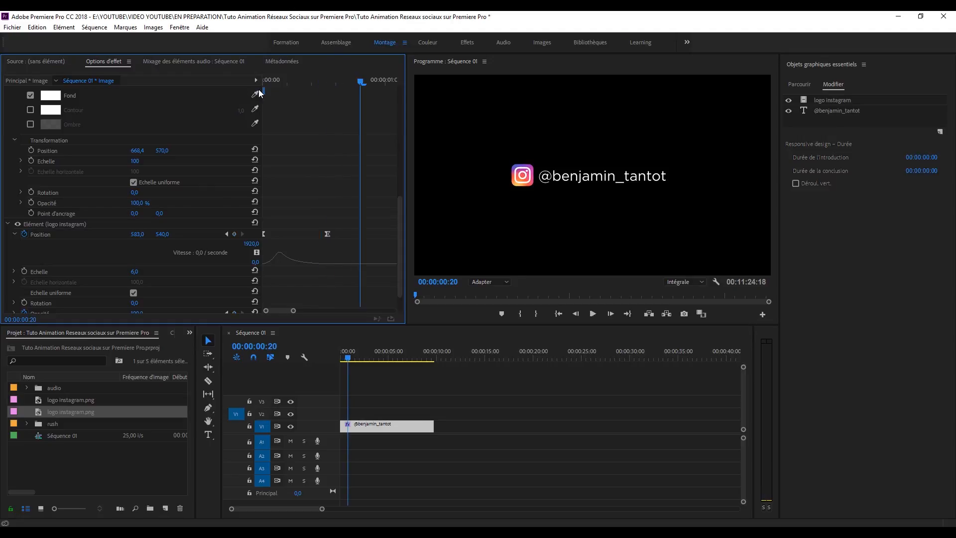
# Step: Stretch the end keyframe's Bézier handle further left for a gentler settle
pyautogui.click(326, 234)
pyautogui.moveTo(297, 265); pyautogui.dragTo(294, 265)
pyautogui.moveTo(290, 80); pyautogui.dragTo(211, 89)
pyautogui.press('space')
# Step: Shift the end Position and Opacity keyframes slightly later, fine-tune the curve and preview
pyautogui.press('space')
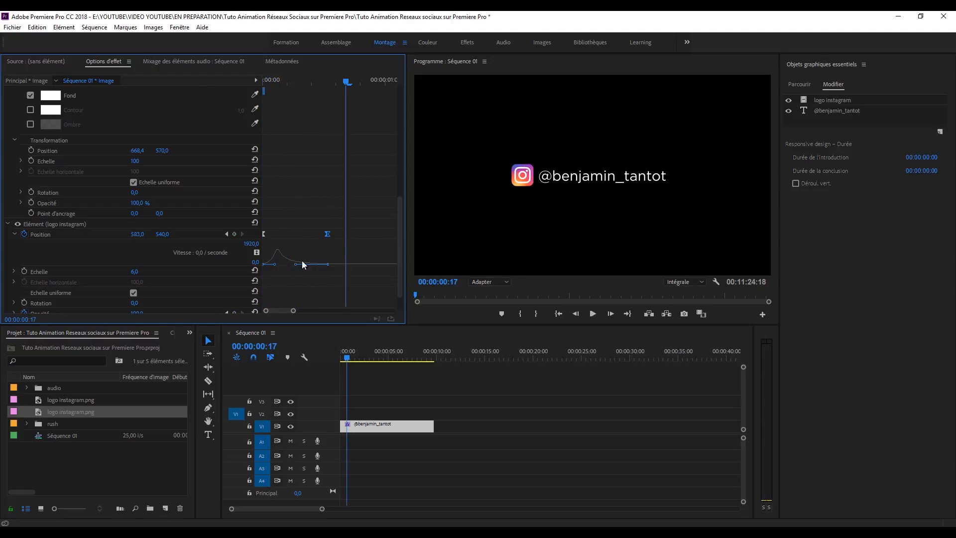
pyautogui.moveTo(398, 246); pyautogui.dragTo(398, 261)
pyautogui.moveTo(350, 194); pyautogui.dragTo(342, 285)
pyautogui.moveTo(294, 79); pyautogui.dragTo(214, 84)
pyautogui.press('space')
pyautogui.moveTo(301, 237); pyautogui.dragTo(306, 237)
pyautogui.moveTo(284, 74); pyautogui.dragTo(208, 76)
pyautogui.press('space')
pyautogui.moveTo(317, 78); pyautogui.dragTo(216, 80)
pyautogui.press('space')
pyautogui.moveTo(313, 82); pyautogui.dragTo(208, 79)
pyautogui.press('space')
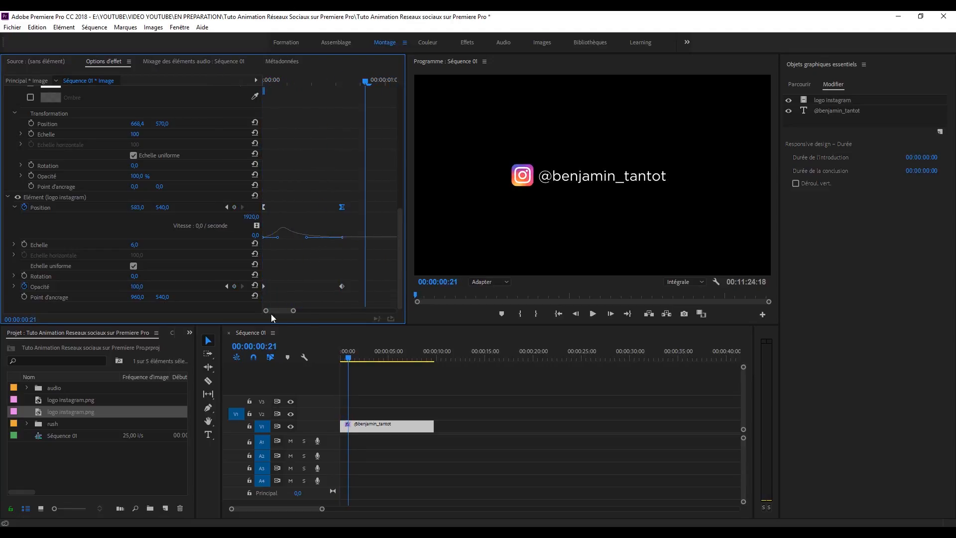
pyautogui.moveTo(292, 312); pyautogui.dragTo(296, 309)
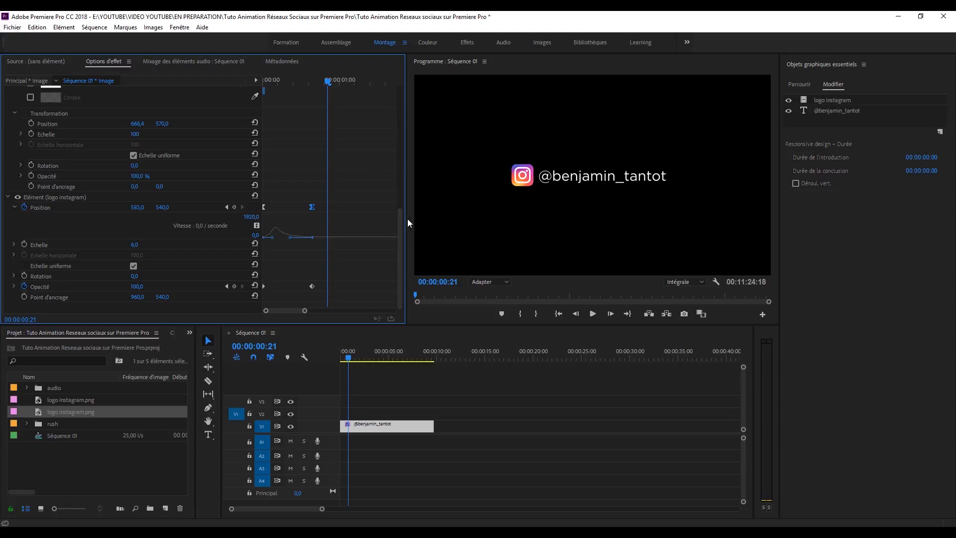
pyautogui.moveTo(399, 223); pyautogui.dragTo(399, 217)
pyautogui.moveTo(327, 82); pyautogui.dragTo(316, 84)
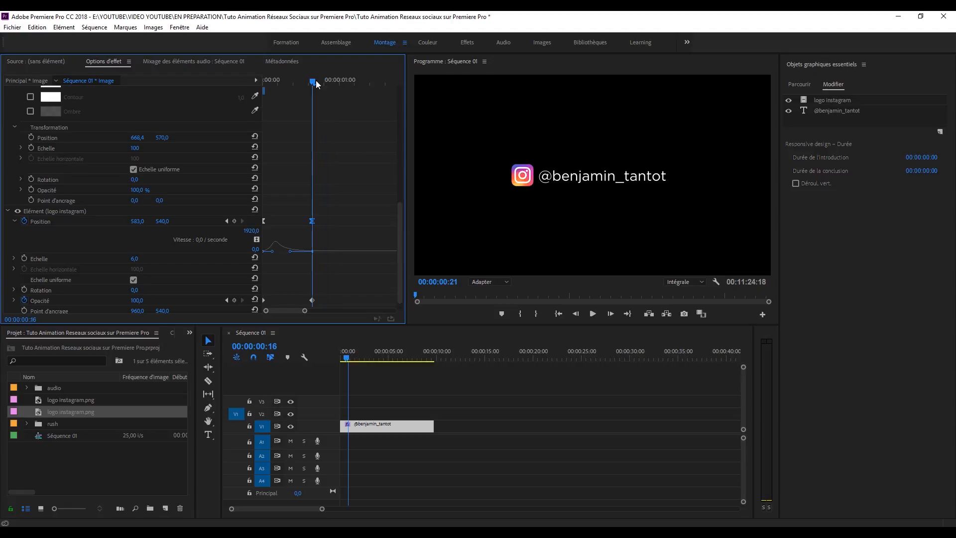
# Step: Keyframe the username text to start at X 421,4 with 0% opacity
pyautogui.scroll(1, 399, 215)
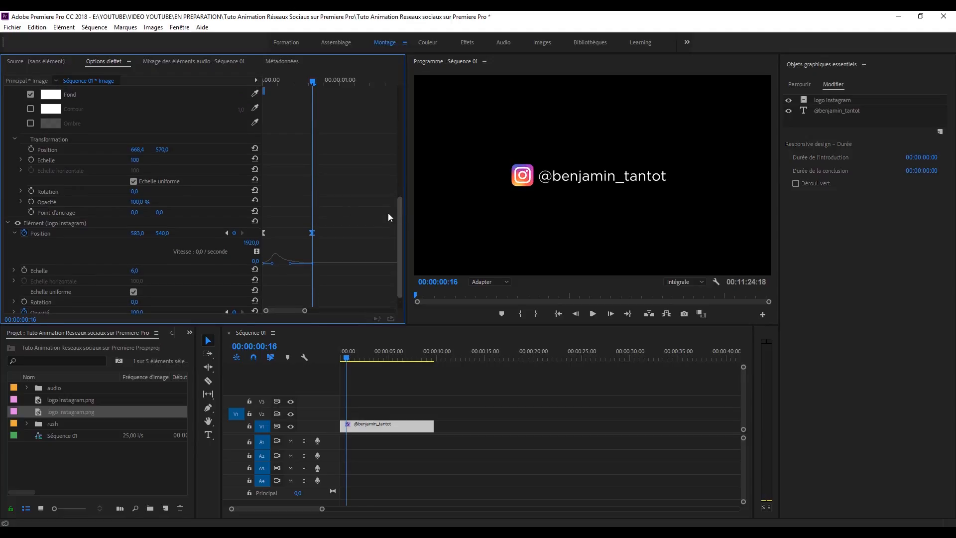
pyautogui.click(30, 149)
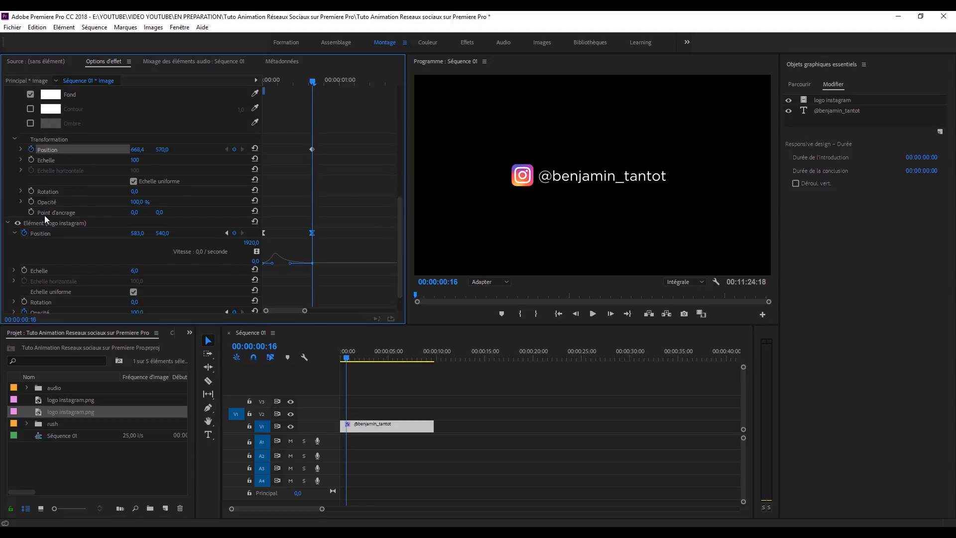
pyautogui.click(30, 201)
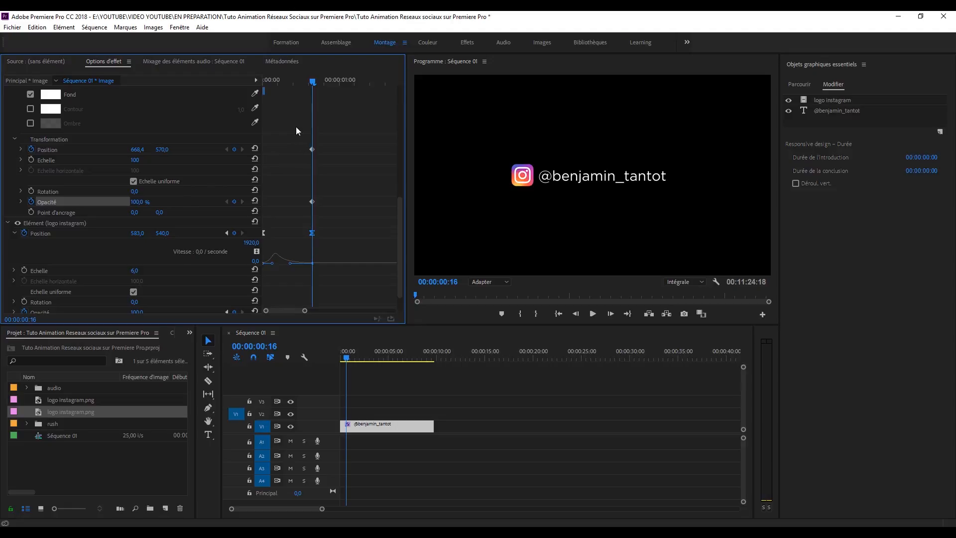
pyautogui.moveTo(312, 82); pyautogui.dragTo(206, 90)
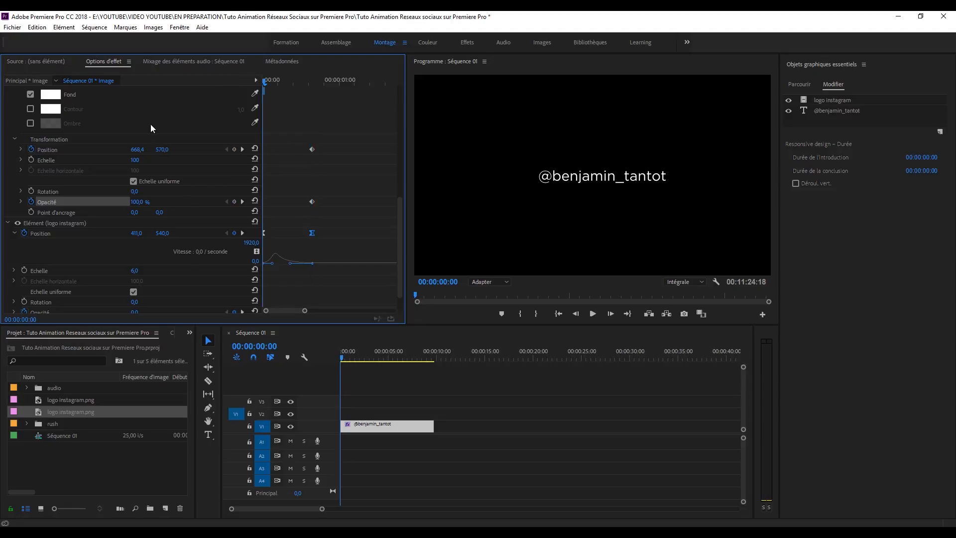
pyautogui.moveTo(135, 151); pyautogui.dragTo(12, 151)
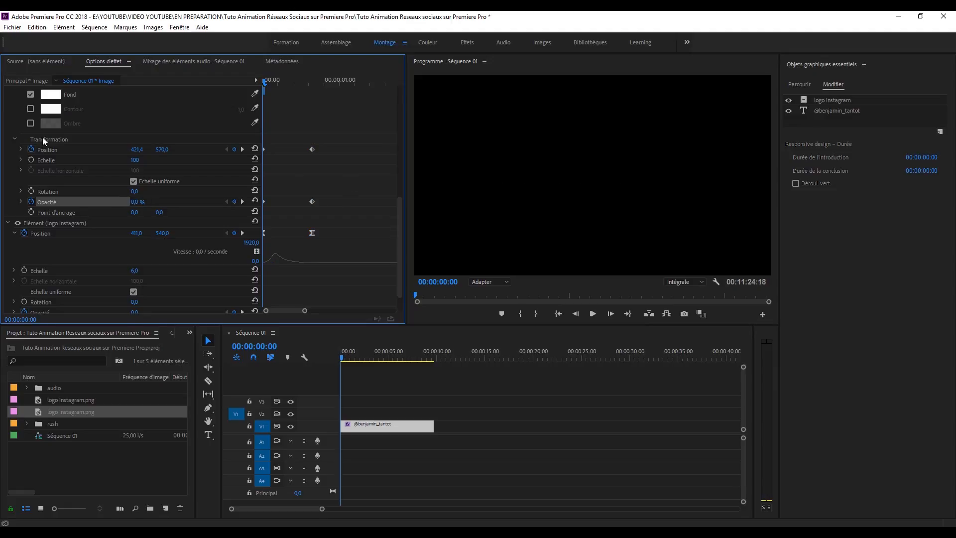
pyautogui.click(21, 149)
# Step: Ease the text's position keyframes and preview its slide and fade
pyautogui.click(264, 151)
pyautogui.moveTo(272, 175); pyautogui.dragTo(292, 186)
pyautogui.press('space')
pyautogui.moveTo(300, 83); pyautogui.dragTo(231, 93)
pyautogui.press('space')
pyautogui.press('space')
pyautogui.moveTo(328, 82); pyautogui.dragTo(217, 84)
# Step: Shift the text's Position and Opacity keyframes later so it starts after the logo
pyautogui.press('space')
pyautogui.press('space')
pyautogui.moveTo(355, 135); pyautogui.dragTo(344, 233)
pyautogui.moveTo(306, 82); pyautogui.dragTo(255, 76)
pyautogui.press('space')
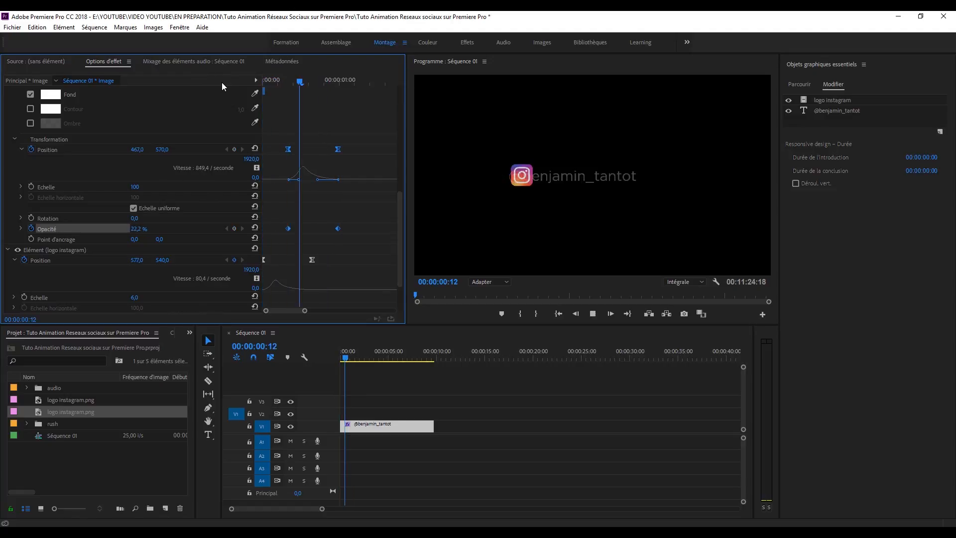
pyautogui.press('space')
pyautogui.click(370, 225)
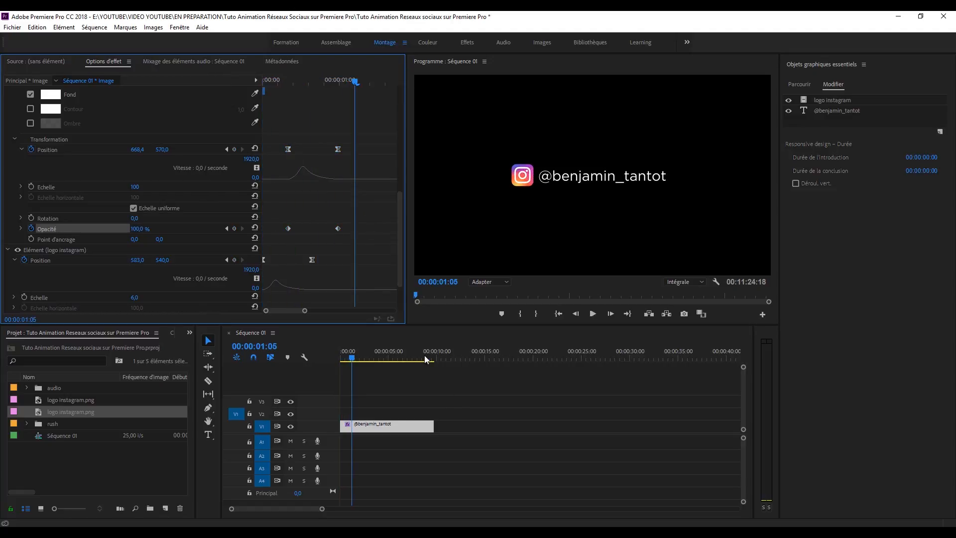
pyautogui.moveTo(354, 81); pyautogui.dragTo(255, 77)
# Step: Set the text's first keyframe to X 668,4, Y 426 and opacity 0%
pyautogui.press('space')
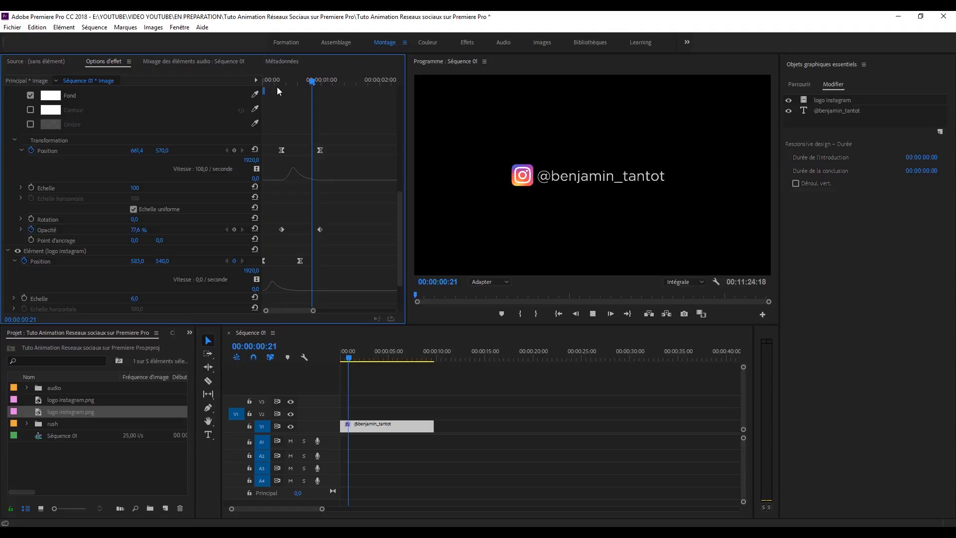
pyautogui.press('space')
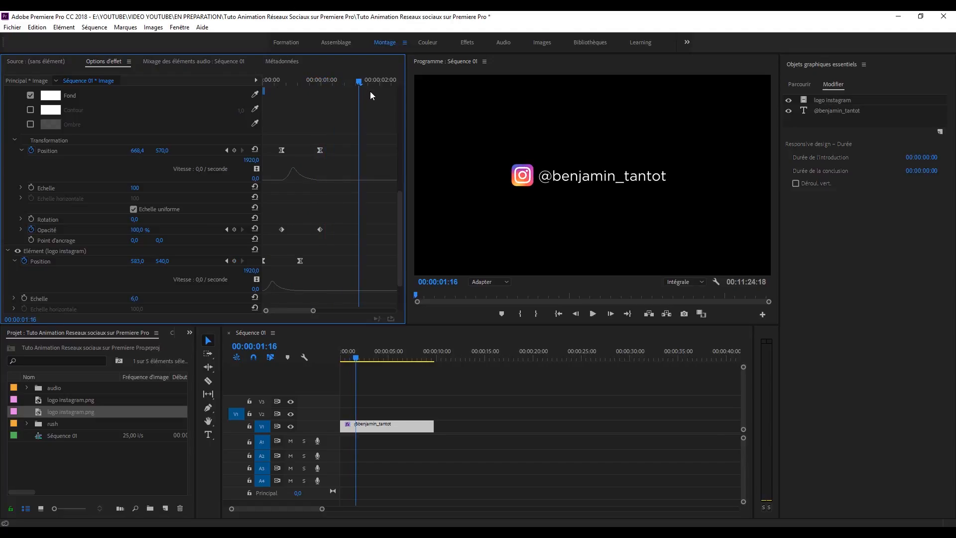
pyautogui.moveTo(348, 80); pyautogui.dragTo(279, 84)
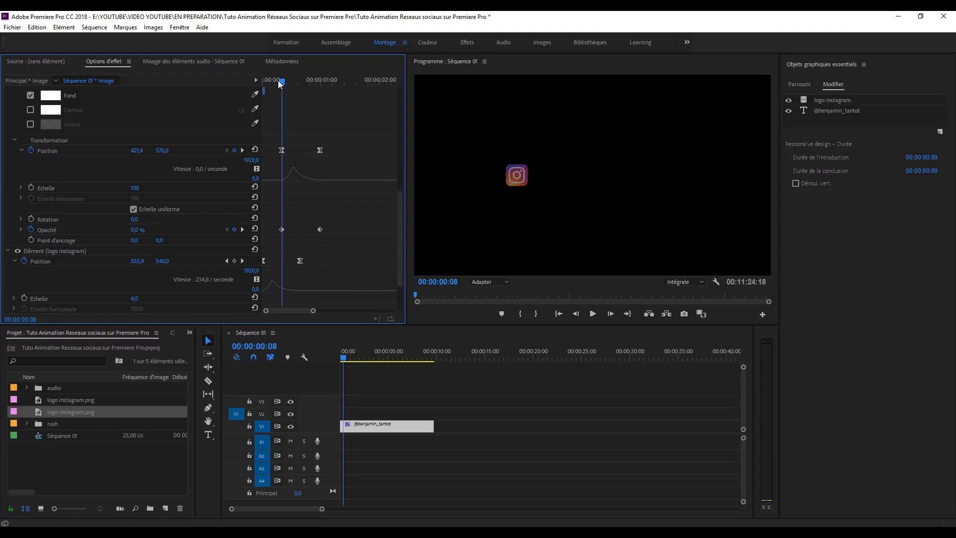
pyautogui.click(141, 149)
pyautogui.write('668')
pyautogui.press('Return')
pyautogui.moveTo(162, 150); pyautogui.dragTo(91, 150)
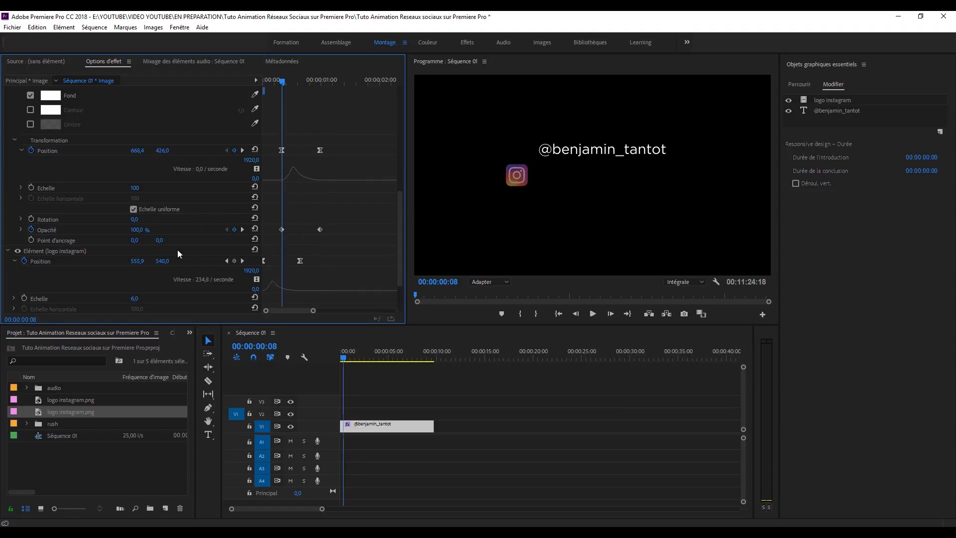
pyautogui.moveTo(136, 229); pyautogui.dragTo(86, 230)
pyautogui.press('space')
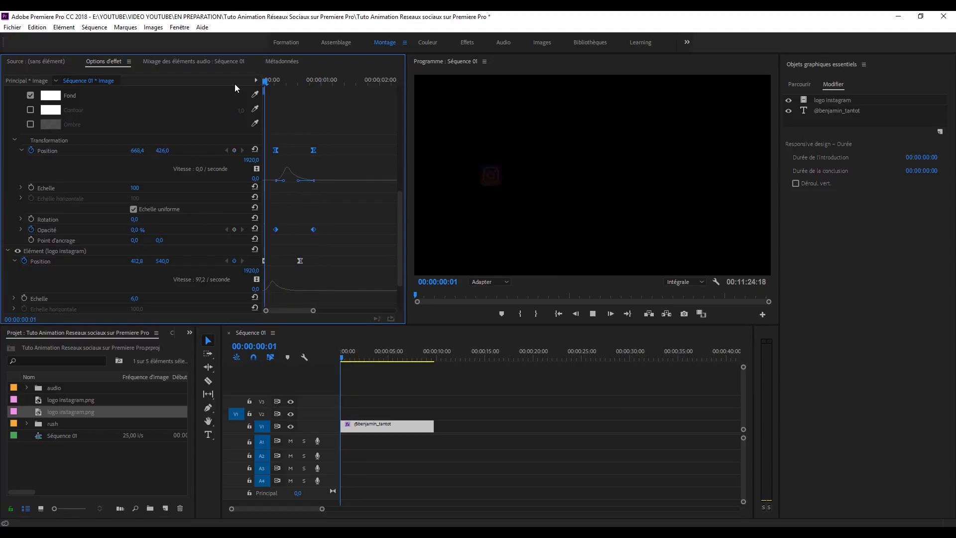
pyautogui.press('space')
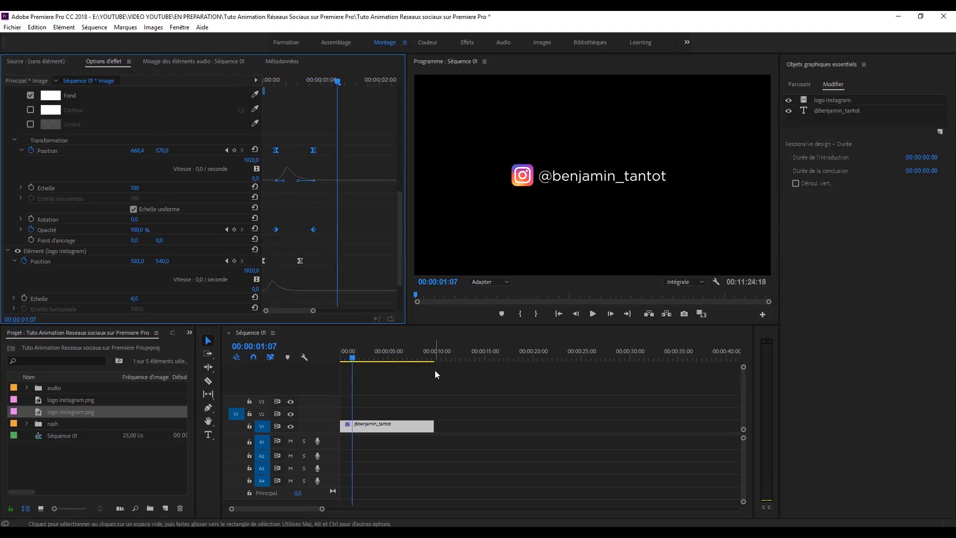
# Step: Replay the text dropping into place and zoom out the keyframe ruler
pyautogui.click(339, 357)
pyautogui.press('space')
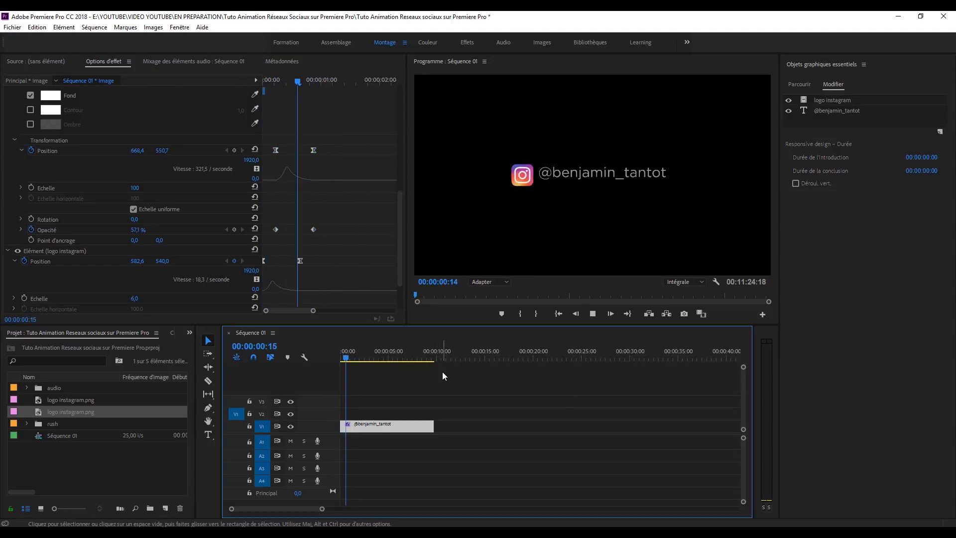
pyautogui.press('space')
pyautogui.moveTo(313, 310); pyautogui.dragTo(325, 312)
pyautogui.click(332, 81)
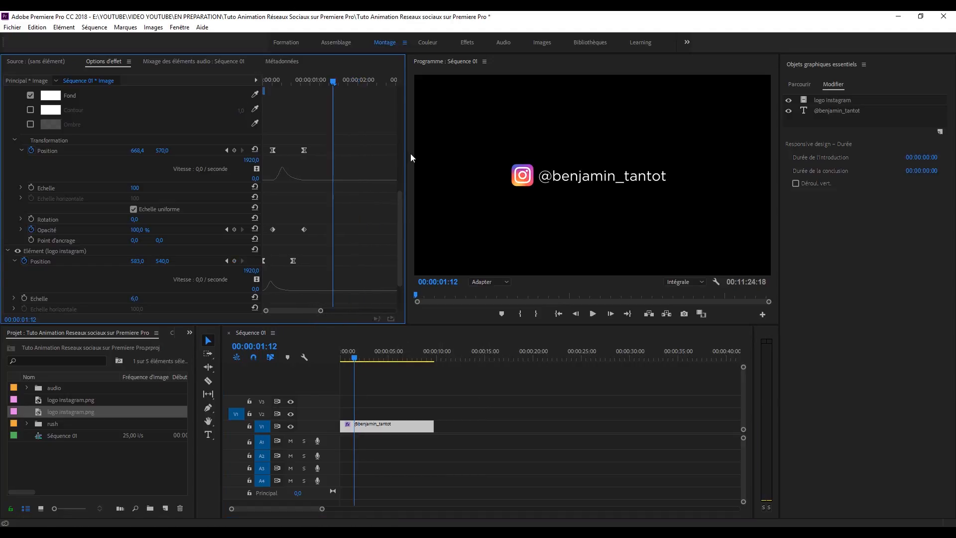
pyautogui.click(940, 132)
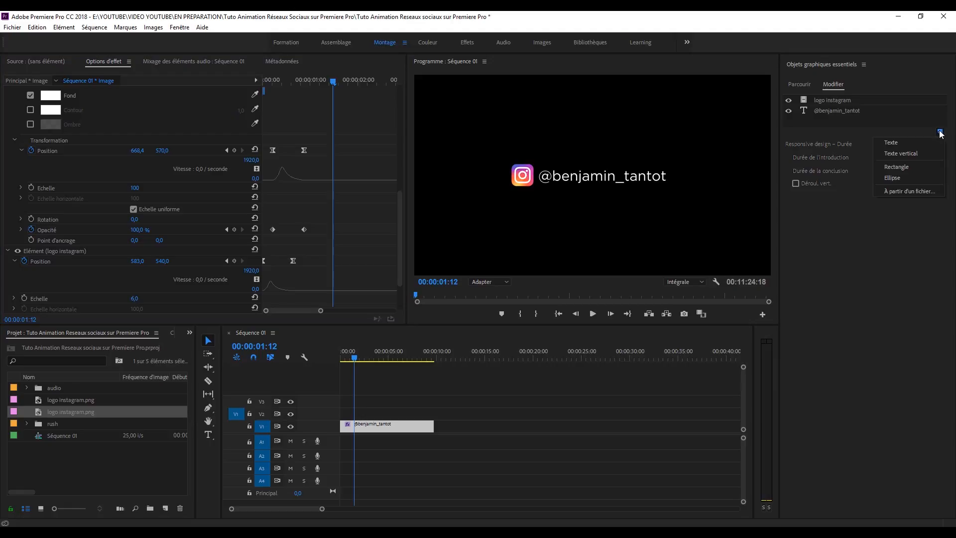
# Step: Add a rectangle layer below the username text and resize it to fit snugly around it
pyautogui.click(905, 167)
pyautogui.moveTo(617, 202); pyautogui.dragTo(668, 176)
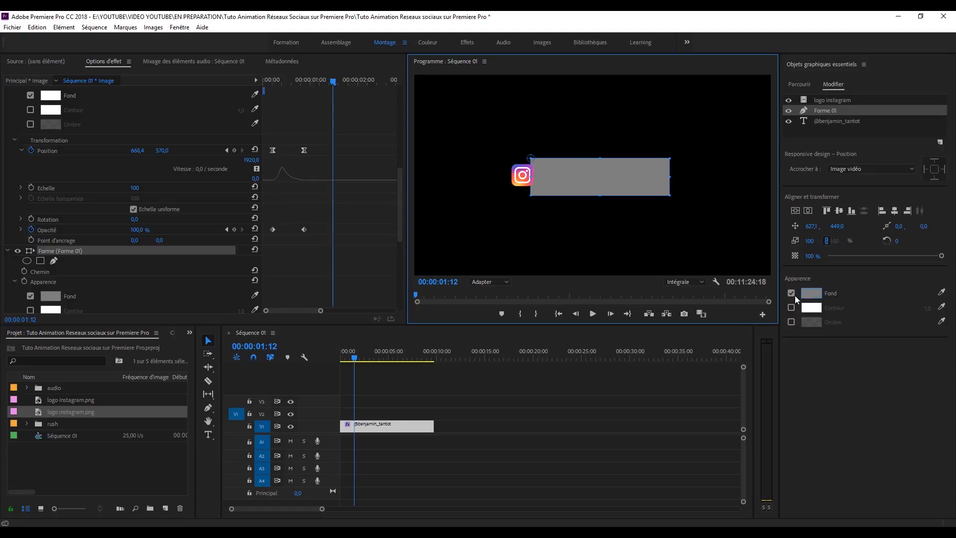
pyautogui.moveTo(829, 111); pyautogui.dragTo(828, 132)
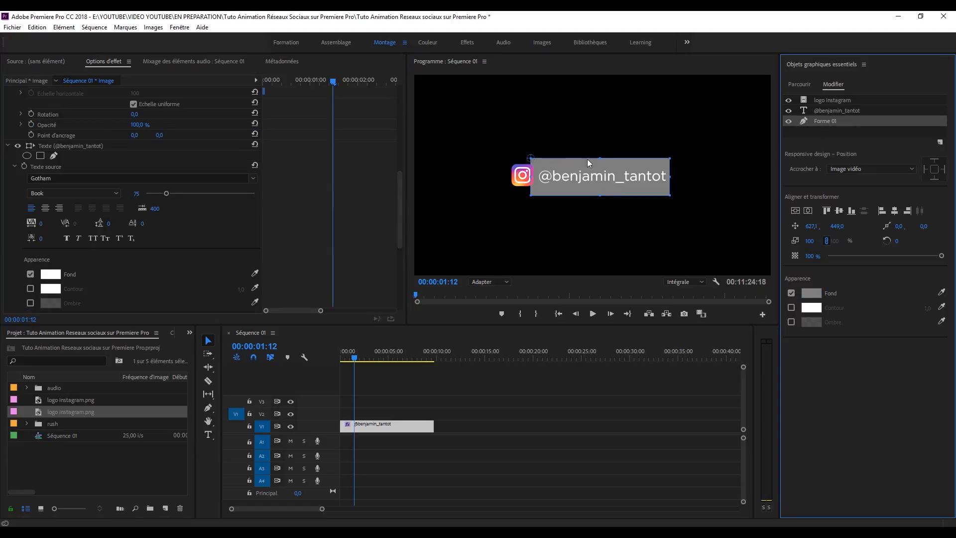
pyautogui.moveTo(605, 159); pyautogui.dragTo(604, 184)
pyautogui.moveTo(673, 176); pyautogui.dragTo(674, 176)
# Step: Sample the Instagram logo's pink with the eyedropper as the rectangle's fill colour
pyautogui.click(810, 293)
pyautogui.click(573, 235)
pyautogui.click(940, 293)
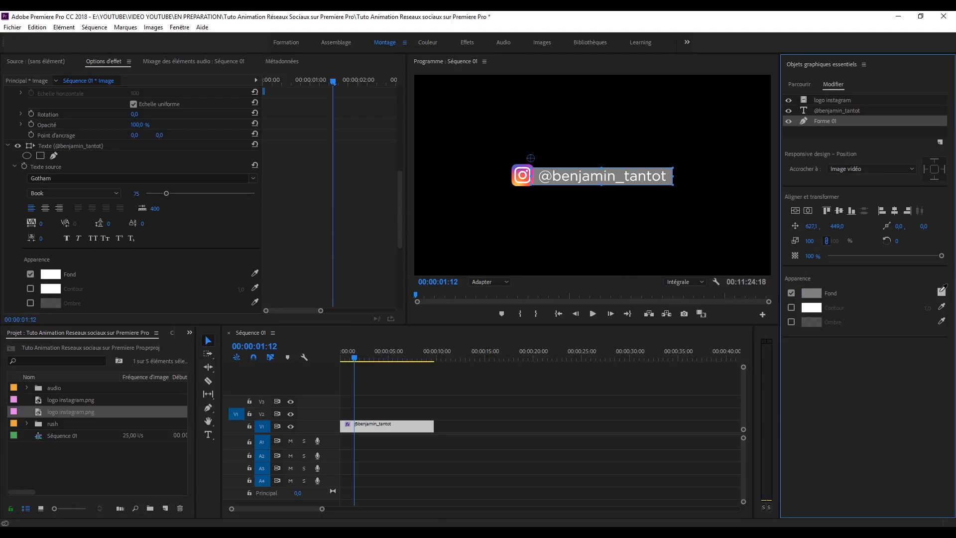
pyautogui.click(529, 169)
pyautogui.scroll(-8, 335, 247)
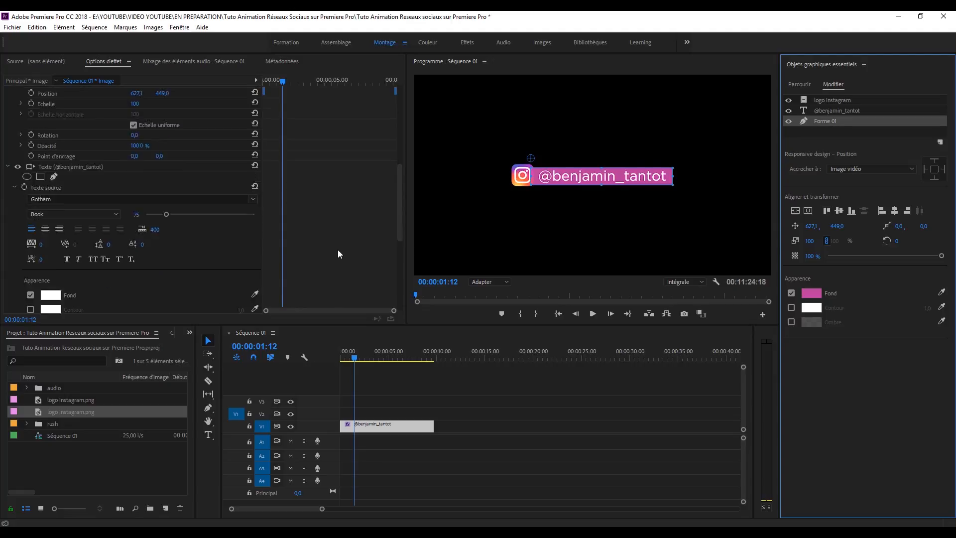
pyautogui.click(37, 163)
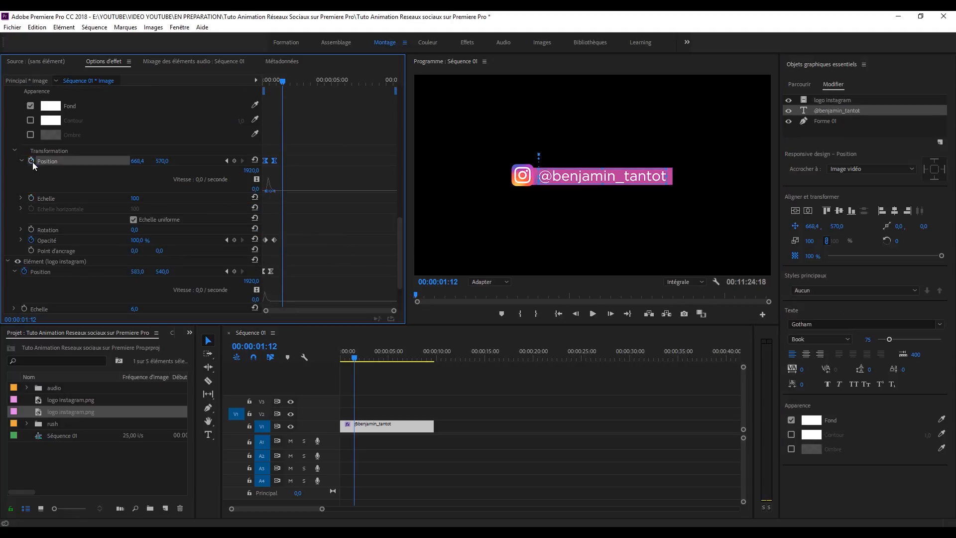
# Step: Remove the existing position and opacity keyframes from both the username text and the logo
pyautogui.click(32, 162)
pyautogui.click(513, 288)
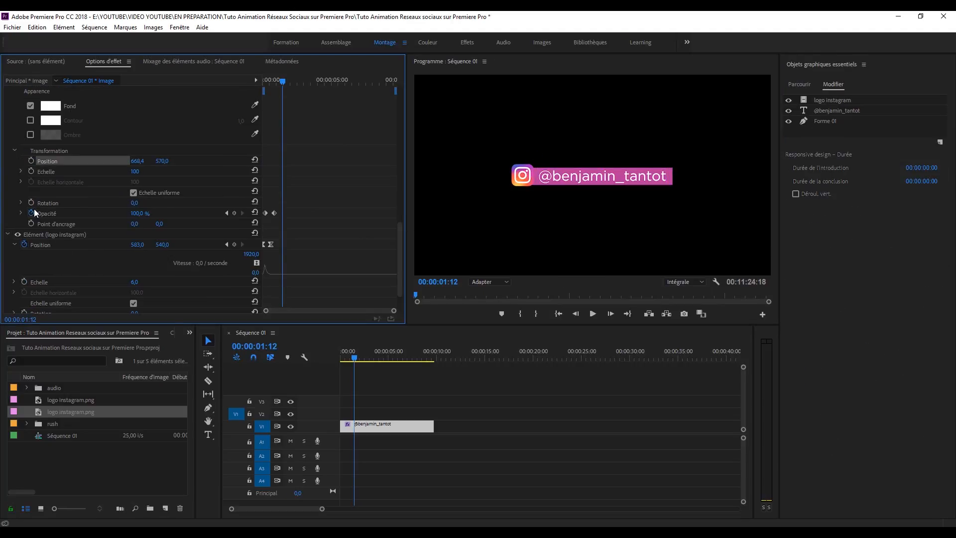
pyautogui.click(32, 212)
pyautogui.click(520, 288)
pyautogui.scroll(-1, 234, 228)
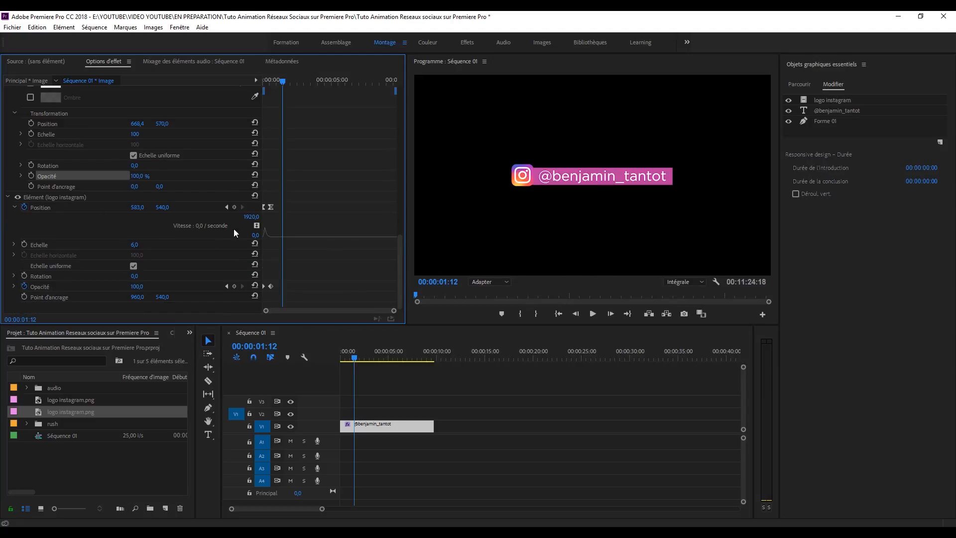
pyautogui.click(27, 207)
pyautogui.click(517, 288)
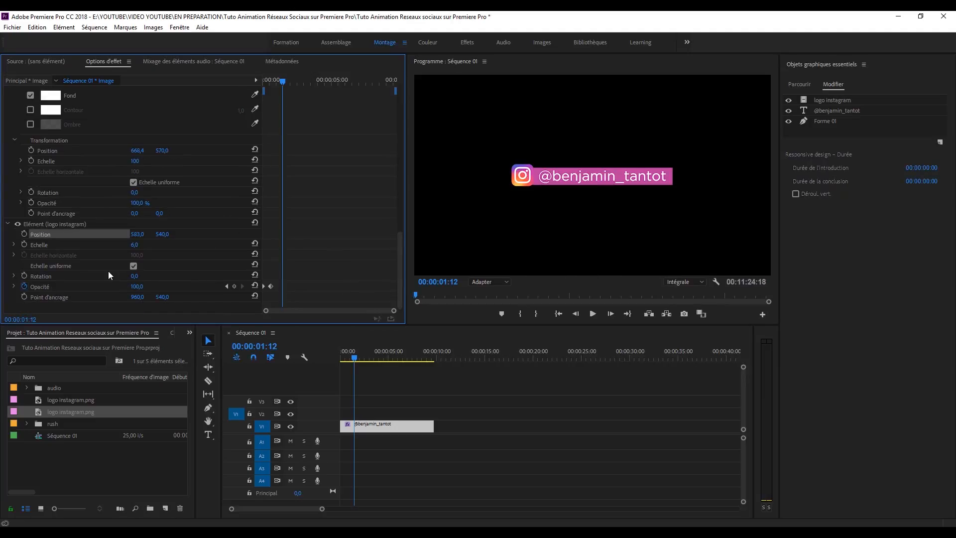
pyautogui.click(25, 286)
pyautogui.click(520, 286)
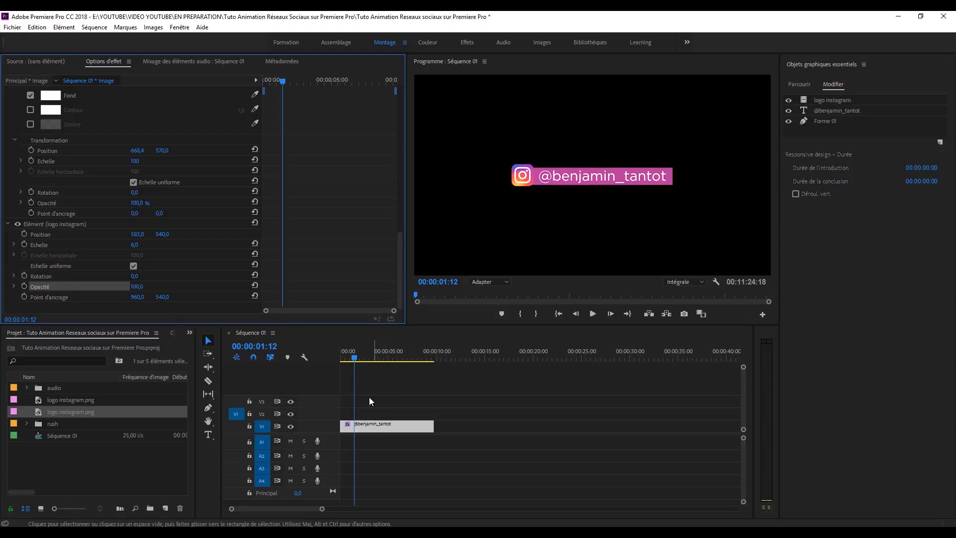
# Step: Scale the logo to 7 and set a Position keyframe at the sequence start
pyautogui.click(833, 100)
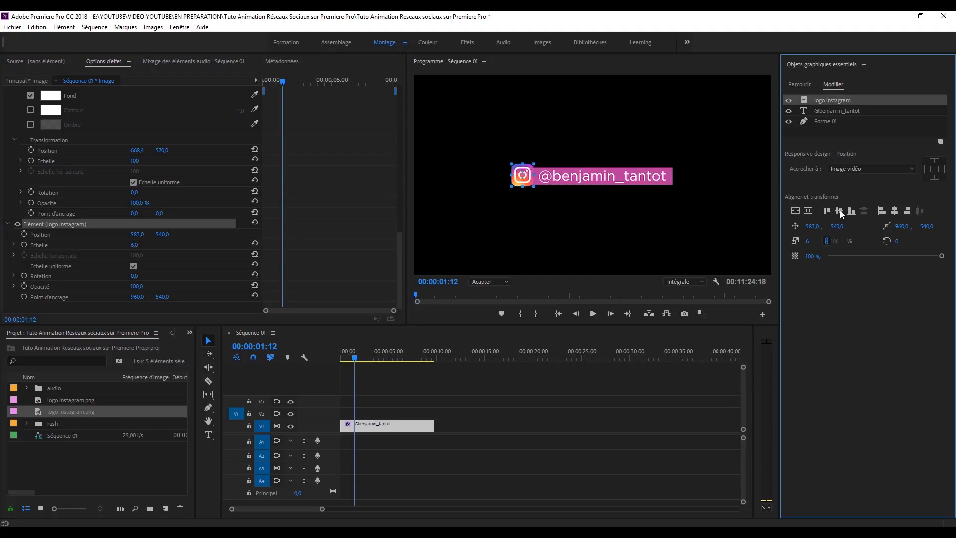
pyautogui.write('7')
pyautogui.press('Return')
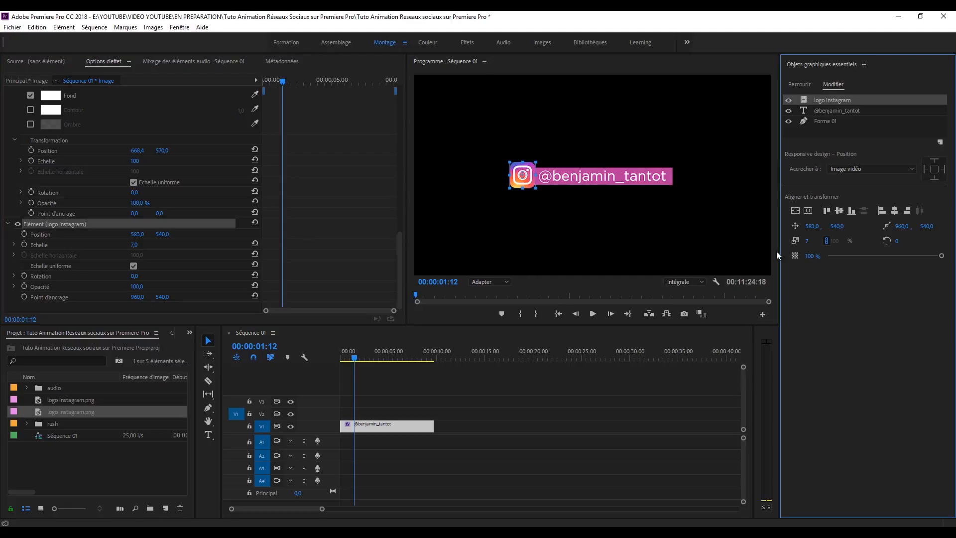
pyautogui.press('Home')
pyautogui.click(24, 235)
pyautogui.press('space')
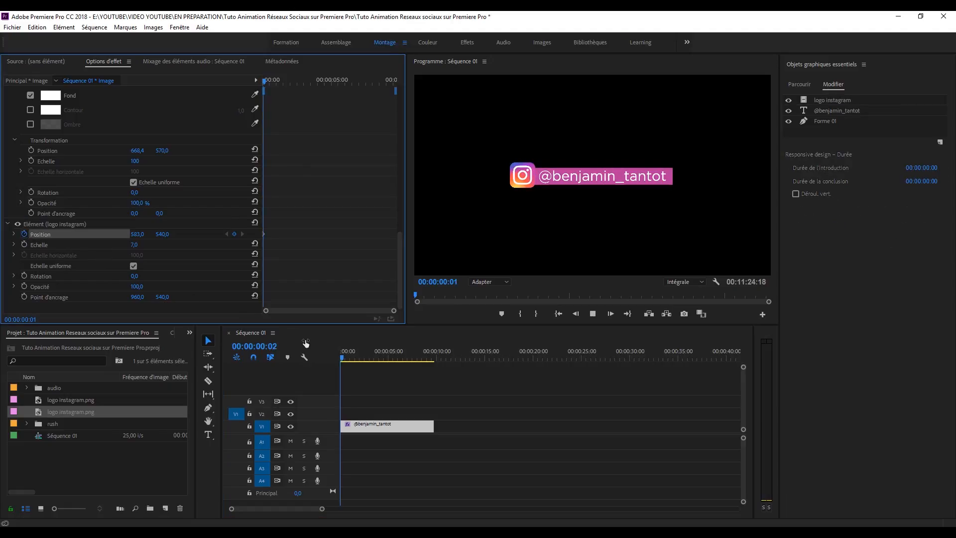
pyautogui.press('space')
# Step: Move the logo right past the username to X 1446 and preview the slide
pyautogui.moveTo(143, 236); pyautogui.dragTo(262, 231)
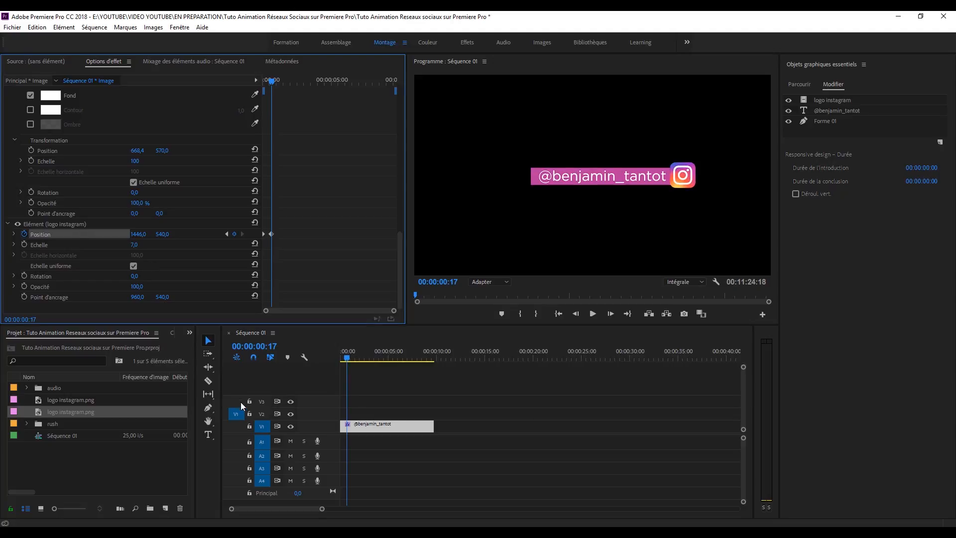
pyautogui.click(300, 362)
pyautogui.press('Home')
pyautogui.press('space')
pyautogui.press('space')
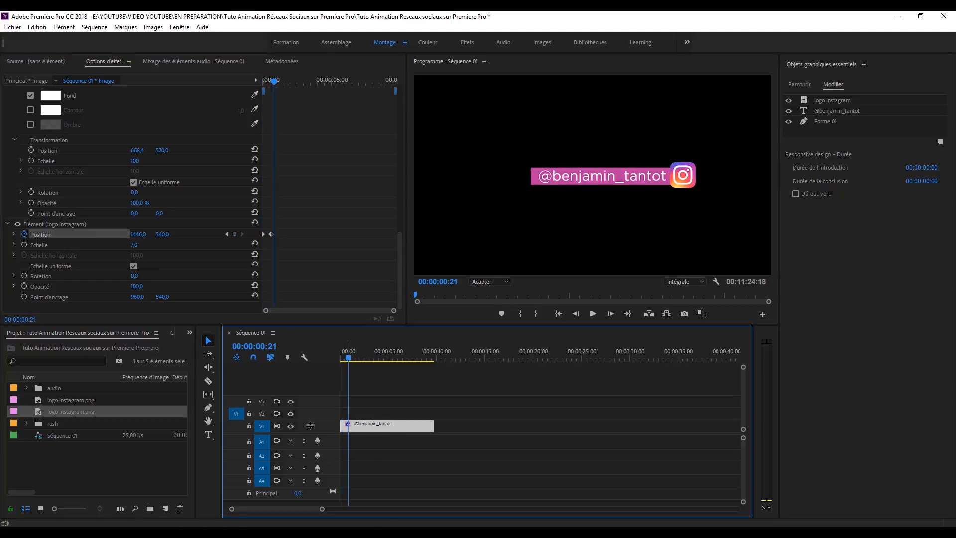
# Step: Ease the logo's move out in the speed graph and shift the second keyframe later
pyautogui.moveTo(391, 312); pyautogui.dragTo(347, 313)
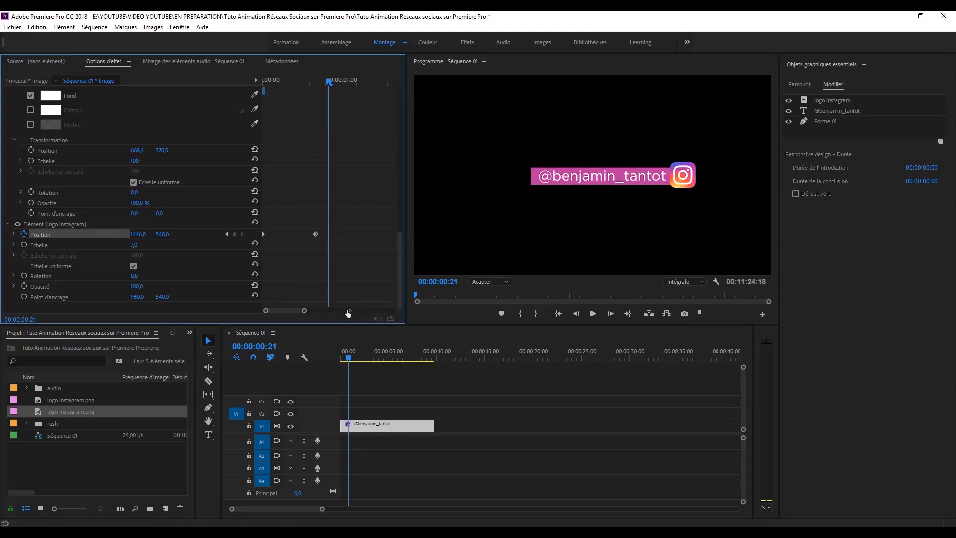
pyautogui.click(13, 234)
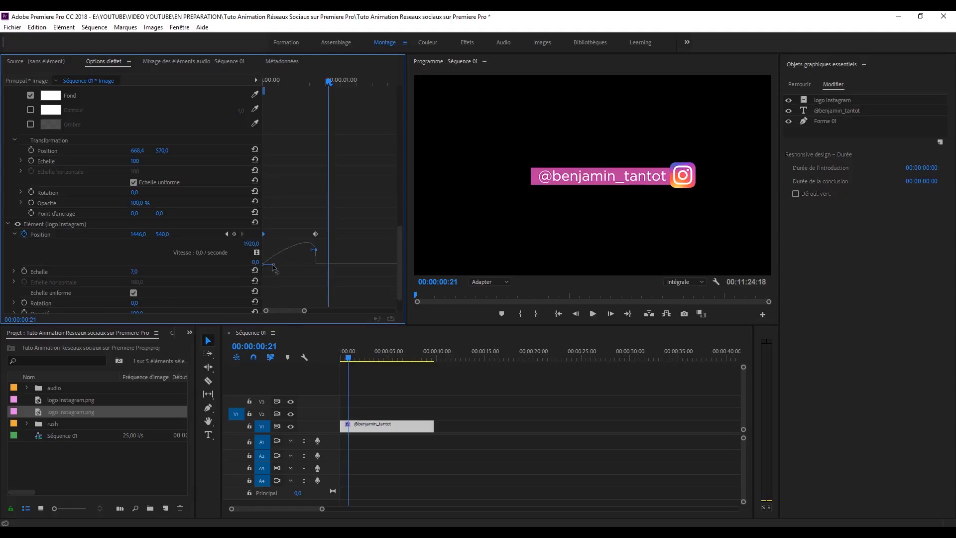
pyautogui.moveTo(305, 255); pyautogui.dragTo(274, 266)
pyautogui.press('space')
pyautogui.moveTo(272, 83); pyautogui.dragTo(233, 87)
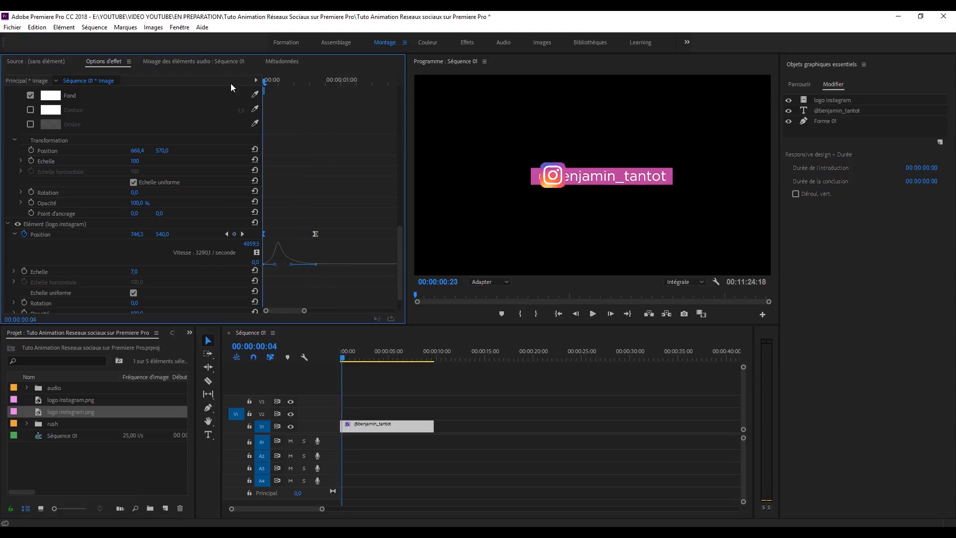
pyautogui.click(317, 235)
pyautogui.moveTo(316, 234); pyautogui.dragTo(325, 235)
pyautogui.press('space')
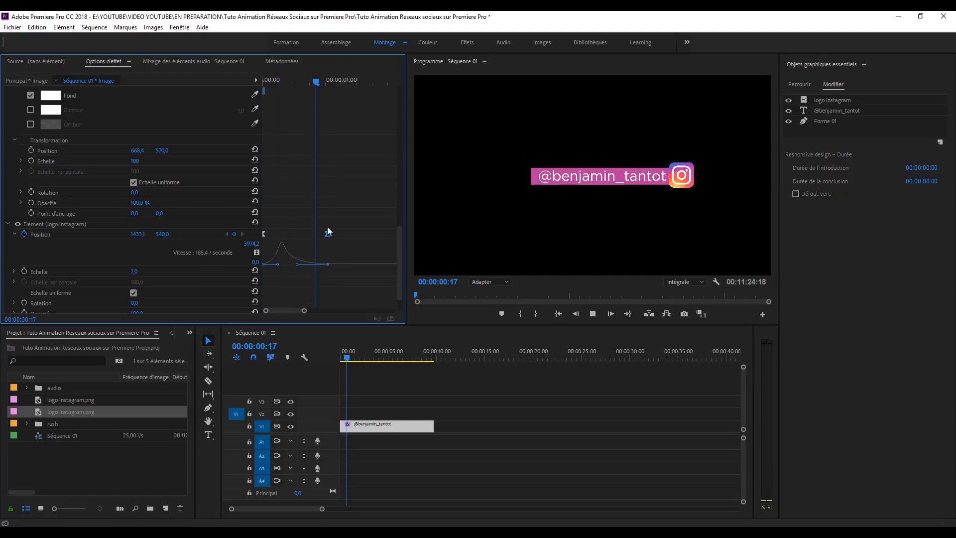
# Step: Add a return keyframe sliding the logo back left to X 583 and preview it
pyautogui.click(165, 246)
pyautogui.moveTo(138, 234); pyautogui.dragTo(9, 234)
pyautogui.moveTo(309, 81); pyautogui.dragTo(249, 84)
pyautogui.press('space')
# Step: Ease the logo into its return position and reshape the second keyframe's speed curve
pyautogui.click(373, 234)
pyautogui.moveTo(365, 264); pyautogui.dragTo(335, 267)
pyautogui.moveTo(324, 80); pyautogui.dragTo(259, 83)
pyautogui.press('space')
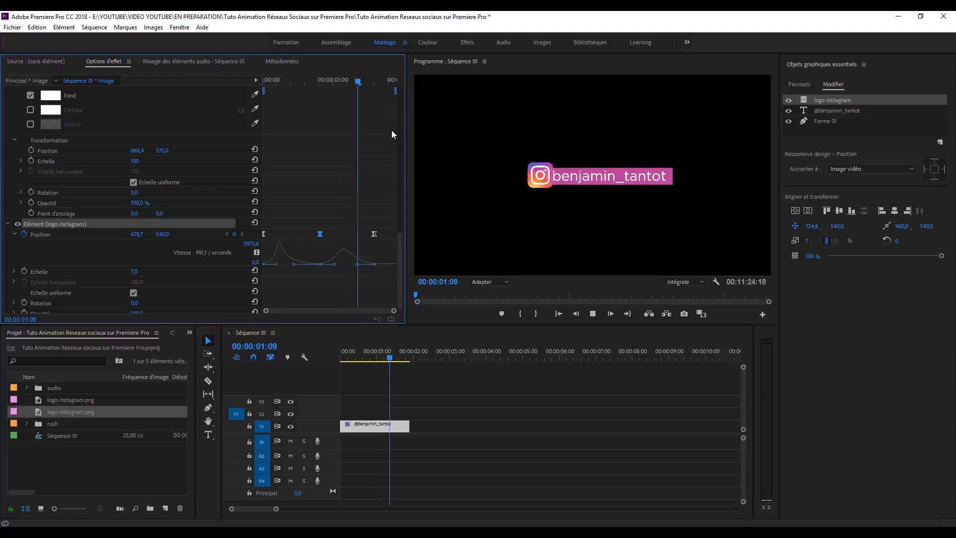
pyautogui.press('space')
# Step: Soften the ease into the final position and replay the logo animation
pyautogui.click(374, 234)
pyautogui.moveTo(357, 264); pyautogui.dragTo(354, 265)
pyautogui.moveTo(288, 81); pyautogui.dragTo(259, 84)
pyautogui.press('space')
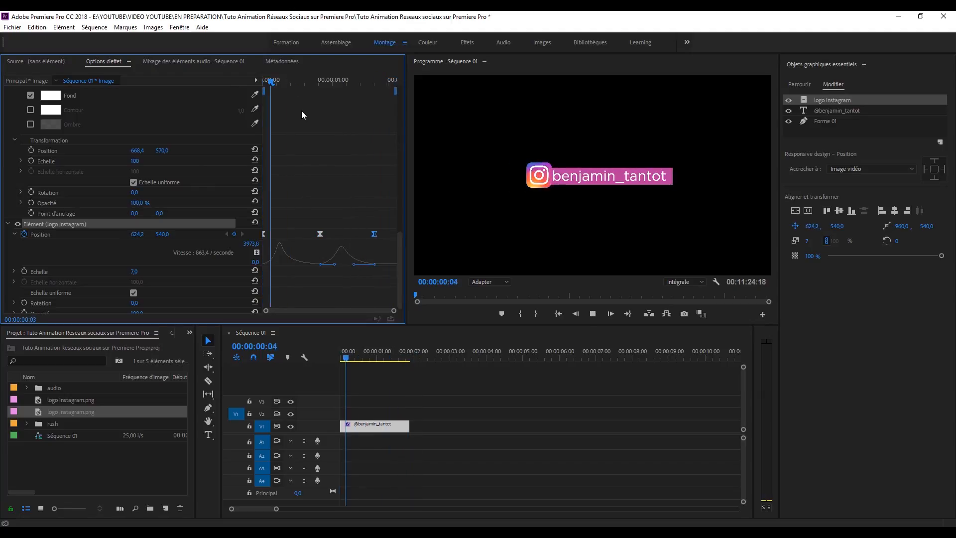
pyautogui.moveTo(340, 85)
pyautogui.mouseDown()
pyautogui.moveTo(321, 90)
pyautogui.moveTo(346, 85)
pyautogui.mouseUp()
pyautogui.click(453, 228)
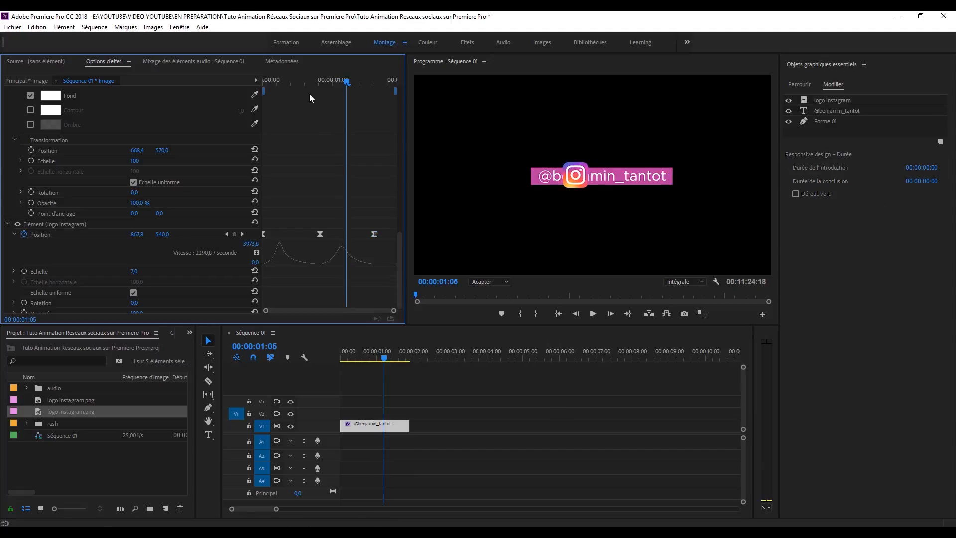
pyautogui.click(261, 79)
pyautogui.press('space')
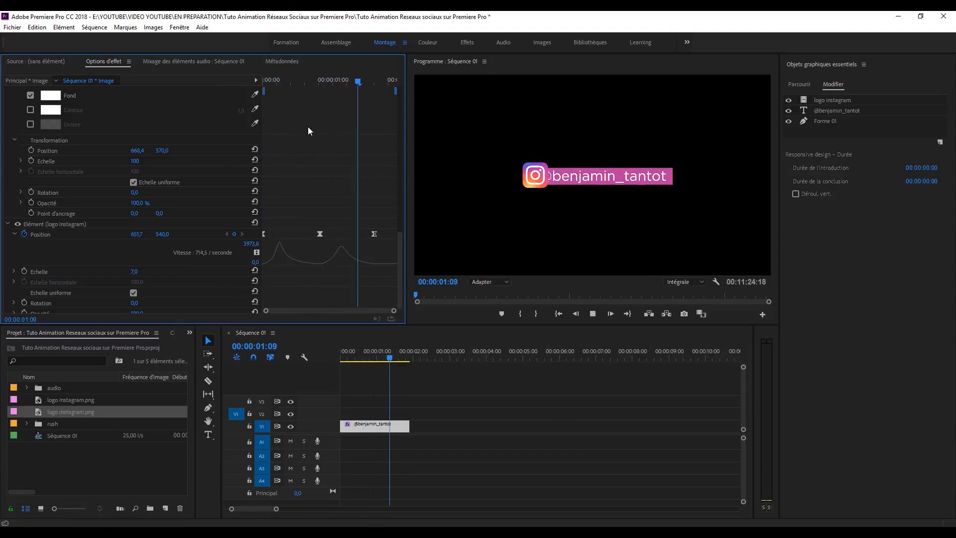
pyautogui.moveTo(412, 422); pyautogui.dragTo(450, 422)
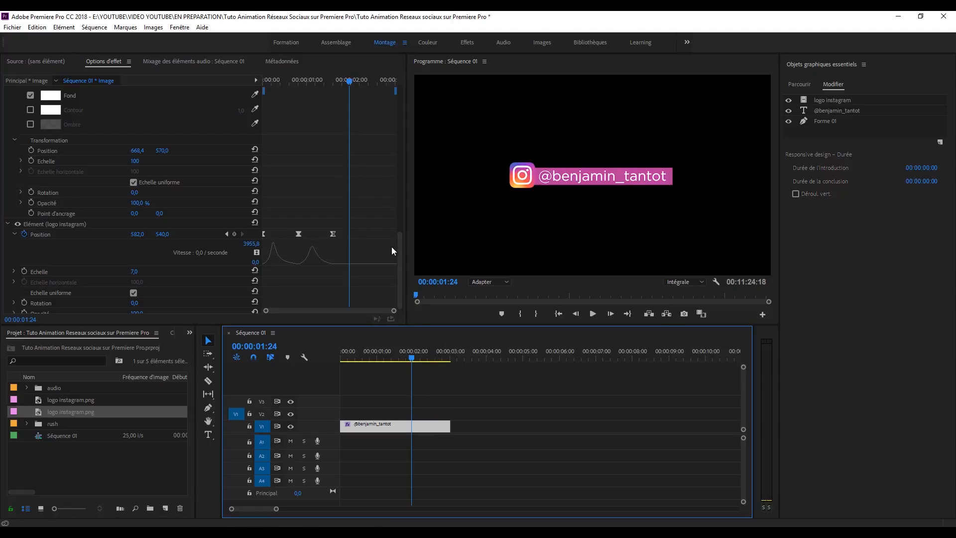
pyautogui.moveTo(399, 281); pyautogui.dragTo(412, 163)
pyautogui.click(40, 157)
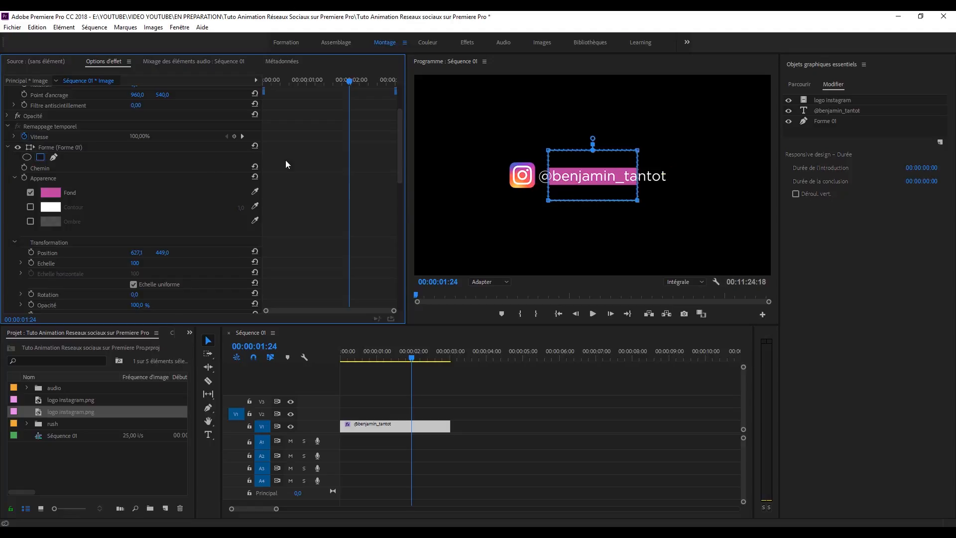
# Step: Resize the pink bar's rectangle mask to cover the whole username
pyautogui.click(552, 200)
pyautogui.moveTo(552, 201); pyautogui.dragTo(504, 202)
pyautogui.hotkey('ctrl', 'z')
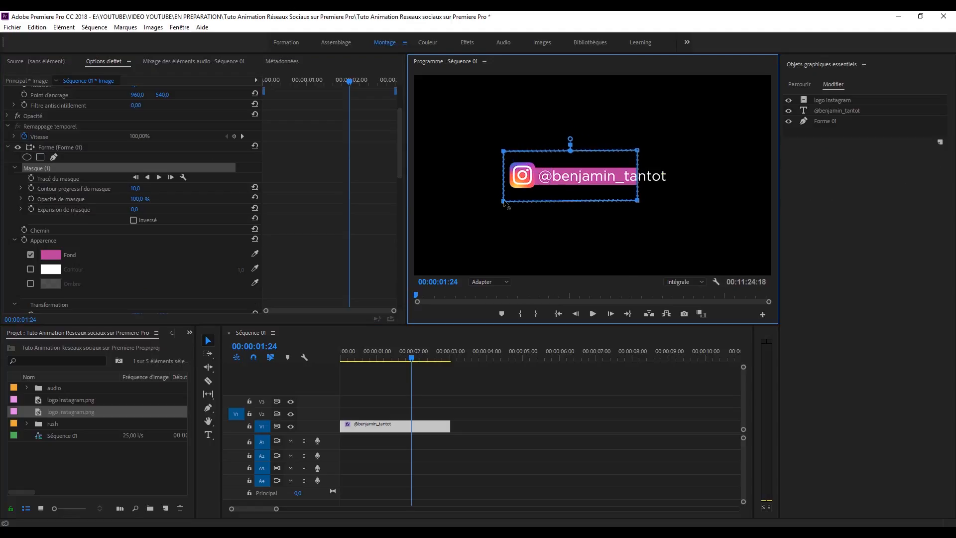
pyautogui.moveTo(637, 201); pyautogui.dragTo(683, 206)
# Step: Set mask feather to 3, invert it, and keyframe the Mask Path at 00:00:00:00
pyautogui.click(140, 188)
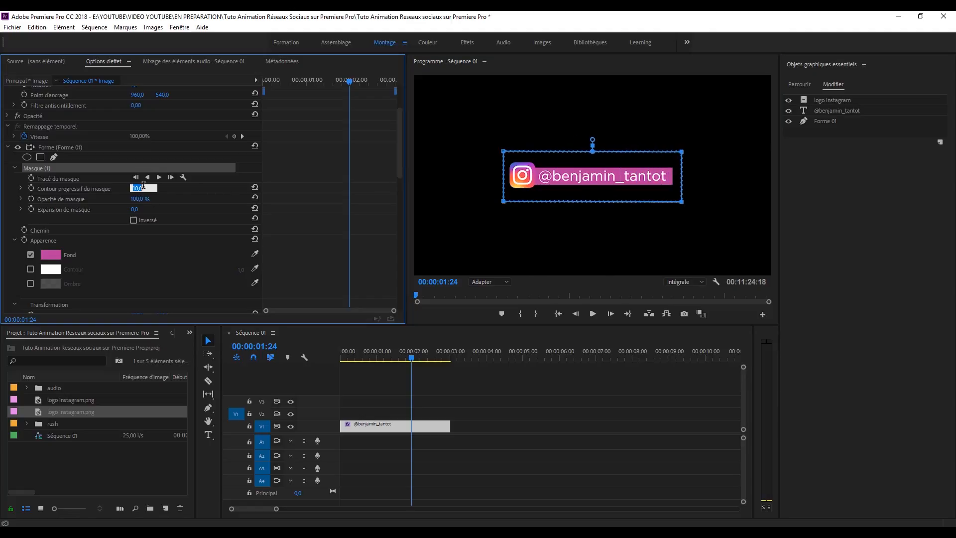
pyautogui.write('3')
pyautogui.press('Return')
pyautogui.click(133, 221)
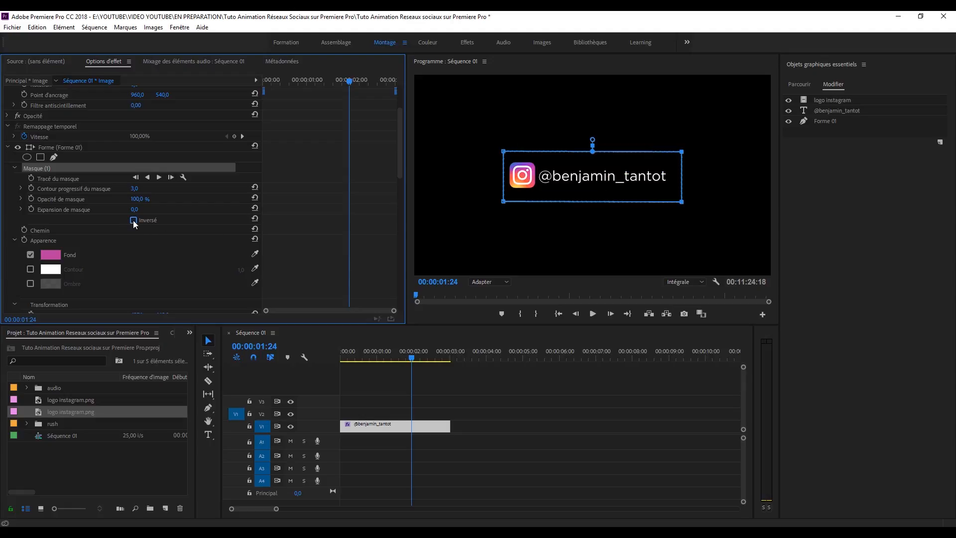
pyautogui.moveTo(544, 178); pyautogui.dragTo(572, 178)
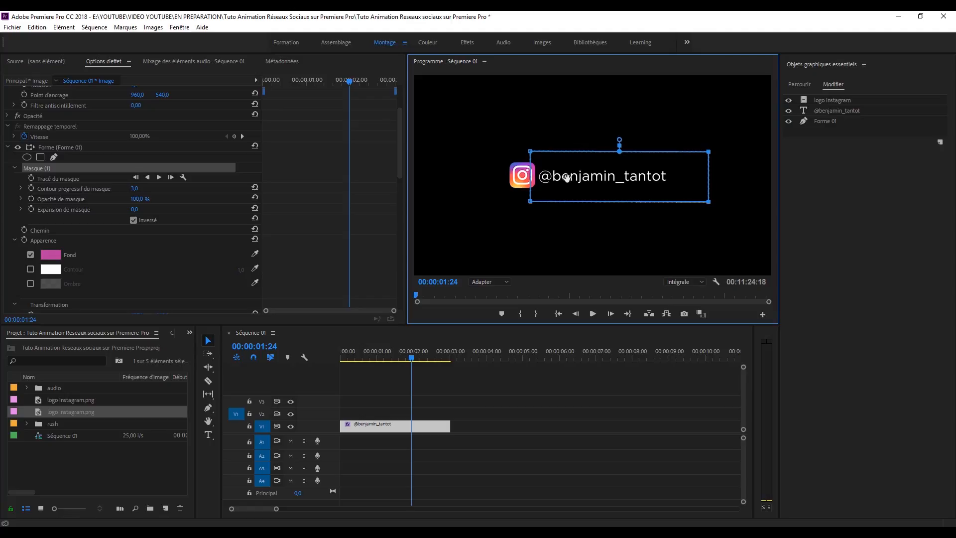
pyautogui.press('Home')
pyautogui.click(31, 178)
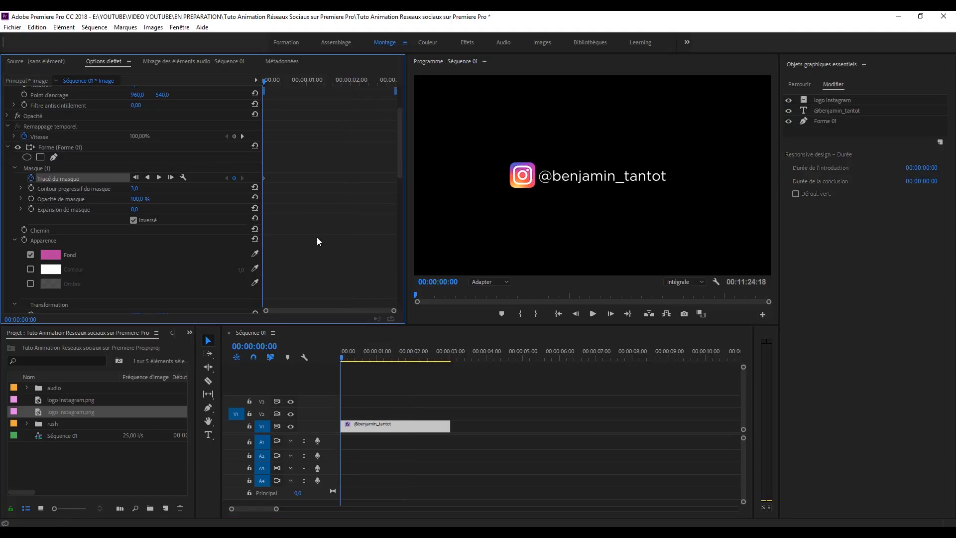
# Step: Step forward frame by frame, nudging the bar's mask to follow the sliding logo
pyautogui.click(47, 169)
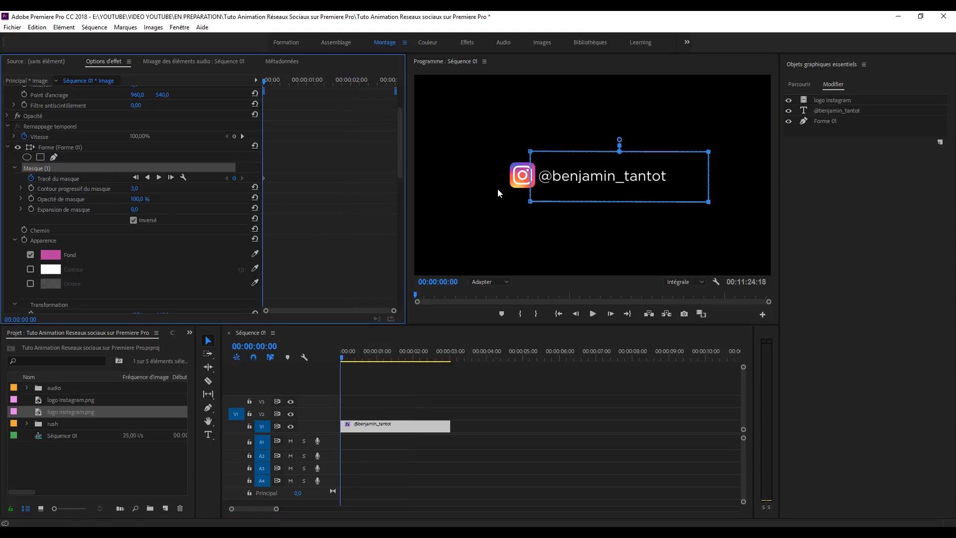
pyautogui.click(610, 314)
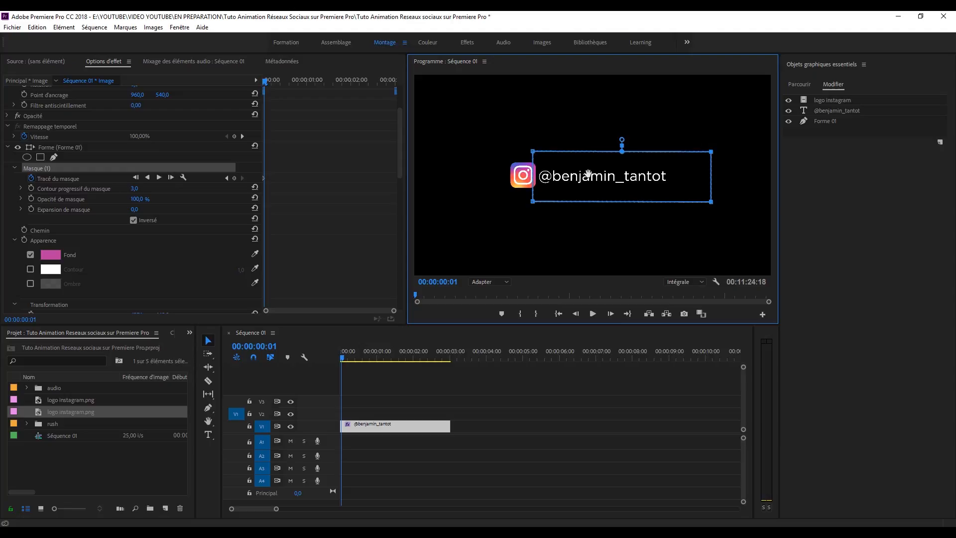
pyautogui.press('Right')
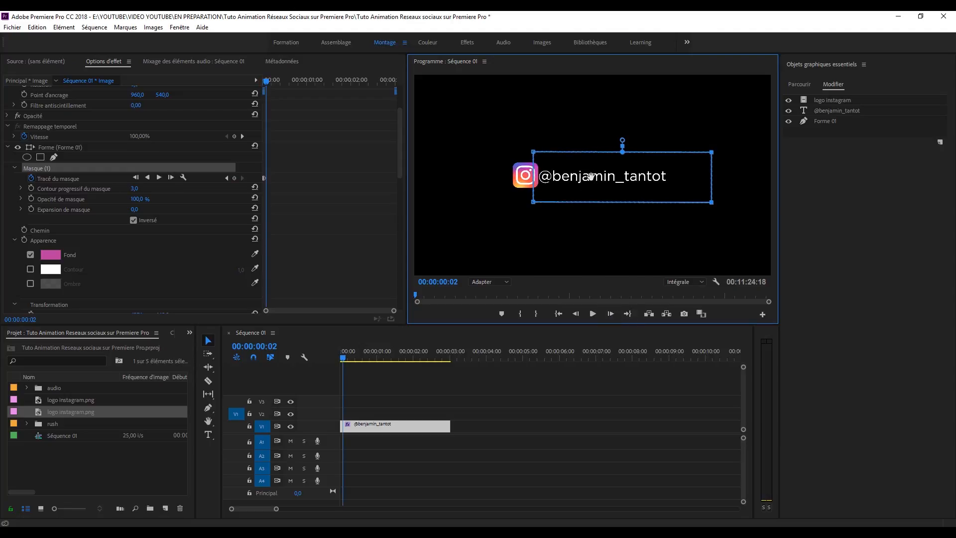
pyautogui.moveTo(591, 176); pyautogui.dragTo(587, 178)
pyautogui.click(611, 313)
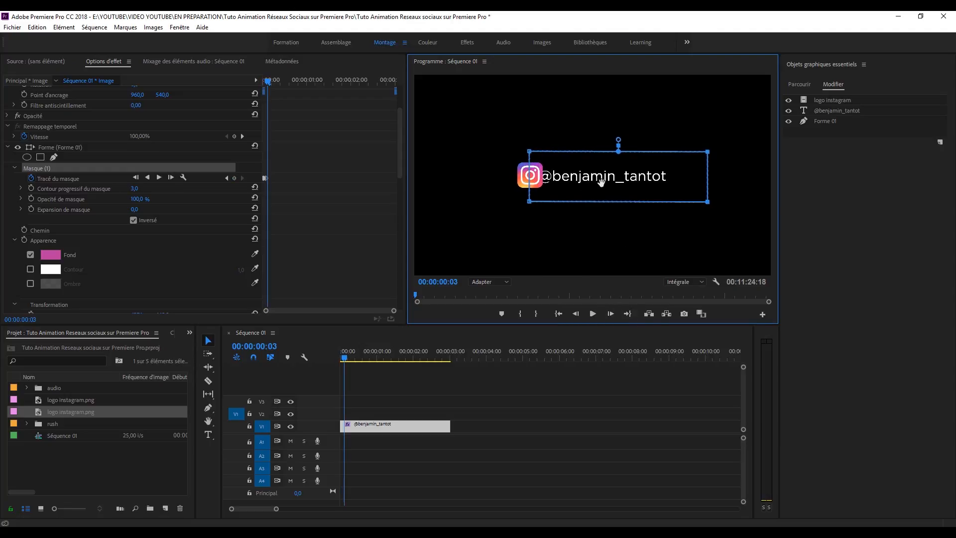
pyautogui.click(610, 314)
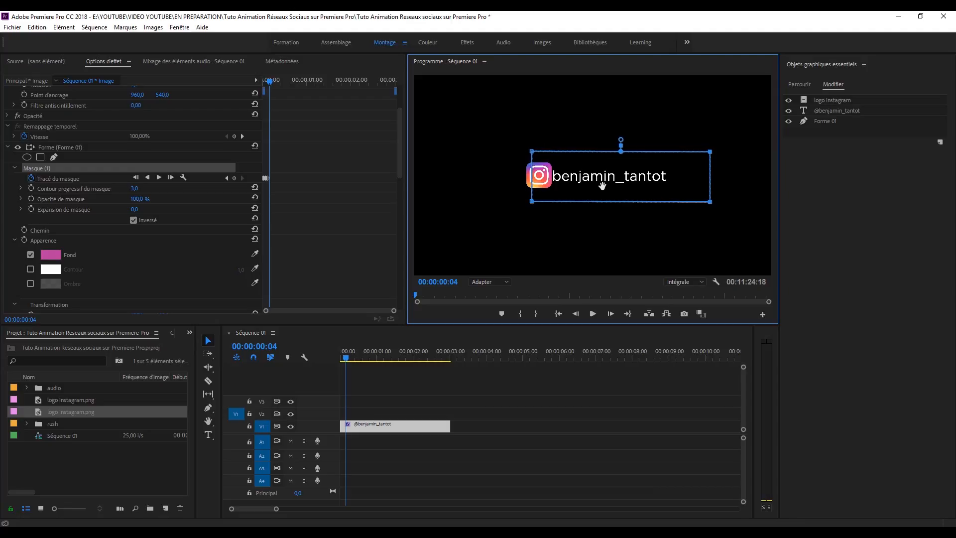
pyautogui.click(610, 313)
pyautogui.moveTo(613, 184); pyautogui.dragTo(616, 185)
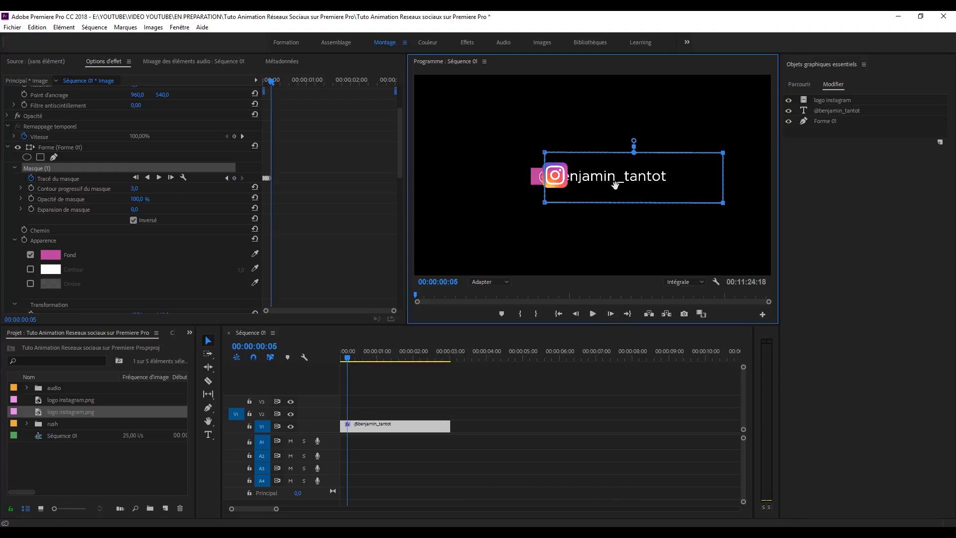
pyautogui.click(574, 314)
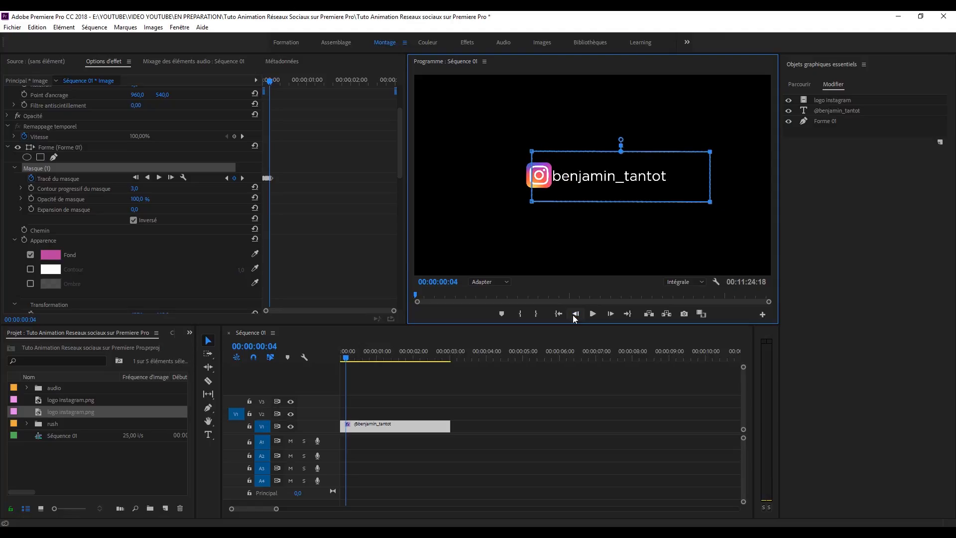
pyautogui.click(610, 313)
pyautogui.click(611, 313)
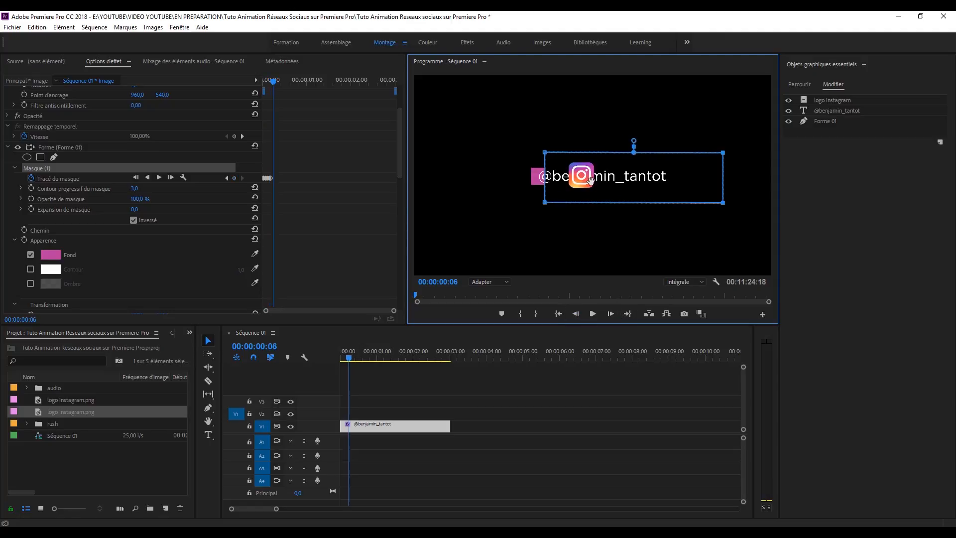
pyautogui.click(610, 313)
# Step: Drag the mask right to reveal more of the bar and advance through the remaining frames
pyautogui.moveTo(612, 185); pyautogui.dragTo(699, 179)
pyautogui.click(610, 313)
pyautogui.click(610, 313)
pyautogui.click(610, 313)
pyautogui.click(611, 313)
pyautogui.click(610, 313)
pyautogui.click(611, 313)
pyautogui.click(610, 313)
pyautogui.click(611, 313)
pyautogui.click(612, 314)
pyautogui.click(611, 314)
pyautogui.click(611, 313)
pyautogui.click(610, 314)
# Step: Return to the sequence start and play back the bar reveal
pyautogui.click(517, 381)
pyautogui.moveTo(375, 353); pyautogui.dragTo(311, 362)
pyautogui.press('space')
pyautogui.press('space')
pyautogui.press('space')
pyautogui.press('space')
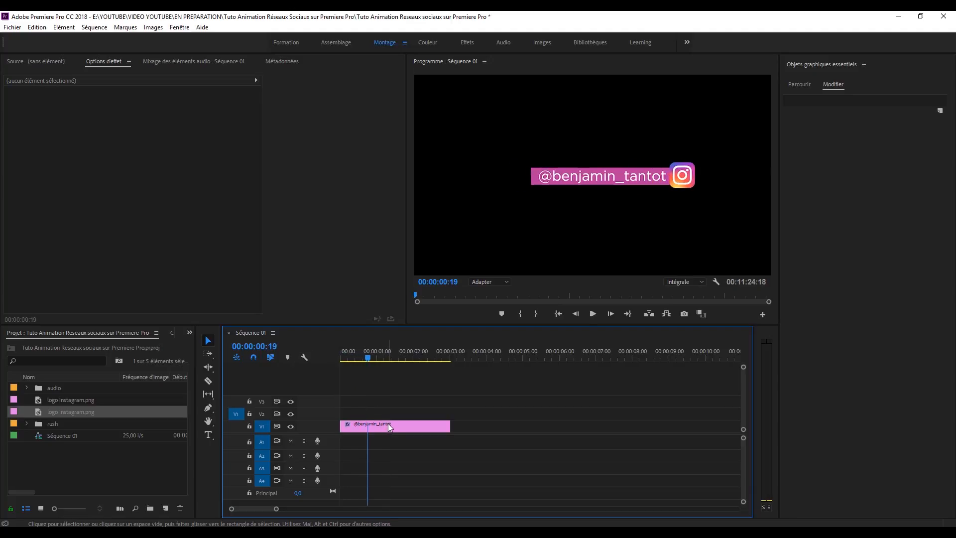
pyautogui.click(387, 423)
pyautogui.scroll(-5, 398, 150)
pyautogui.scroll(3, 43, 132)
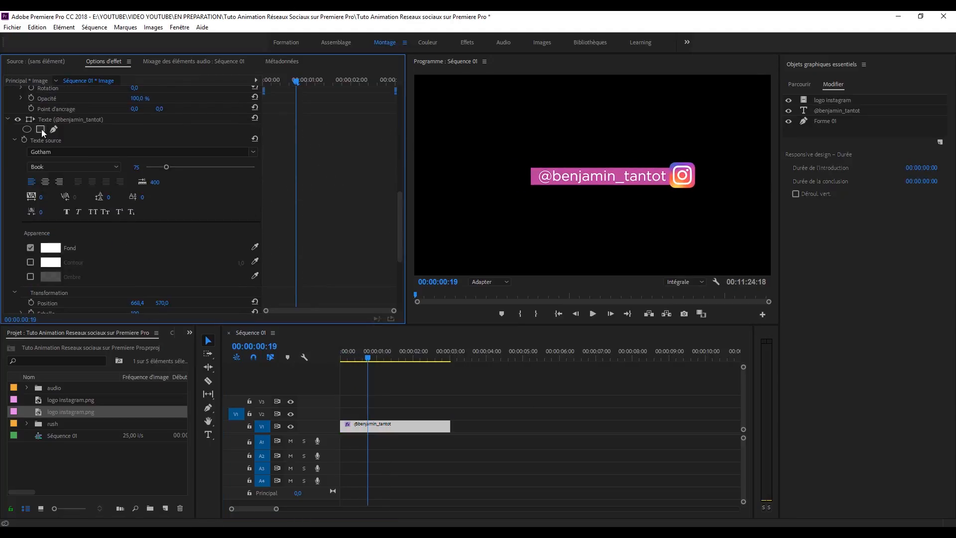
pyautogui.click(41, 130)
pyautogui.moveTo(543, 198); pyautogui.dragTo(513, 199)
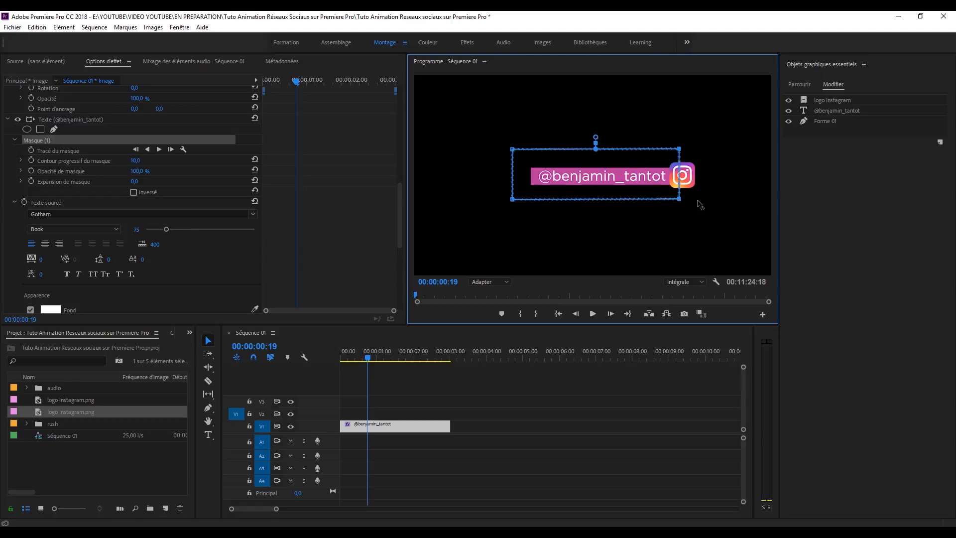
pyautogui.click(134, 193)
pyautogui.moveTo(665, 172); pyautogui.dragTo(633, 173)
pyautogui.click(31, 150)
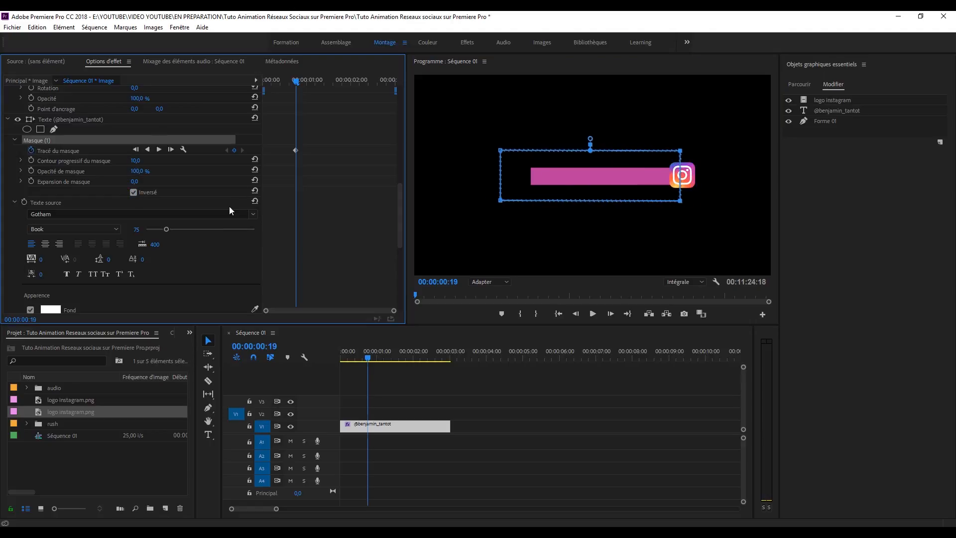
pyautogui.click(40, 139)
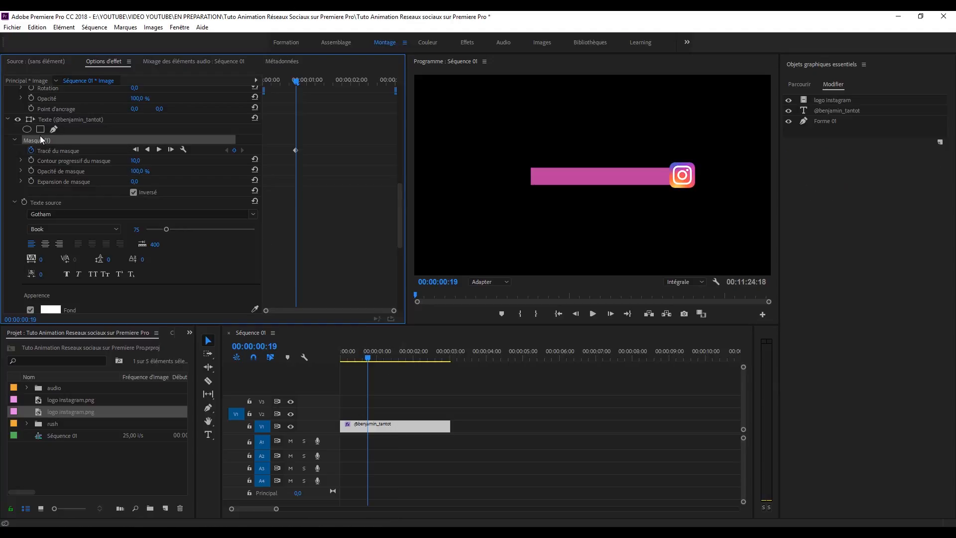
# Step: Step forward frame by frame, dragging the text mask left until all the text is revealed
pyautogui.click(610, 314)
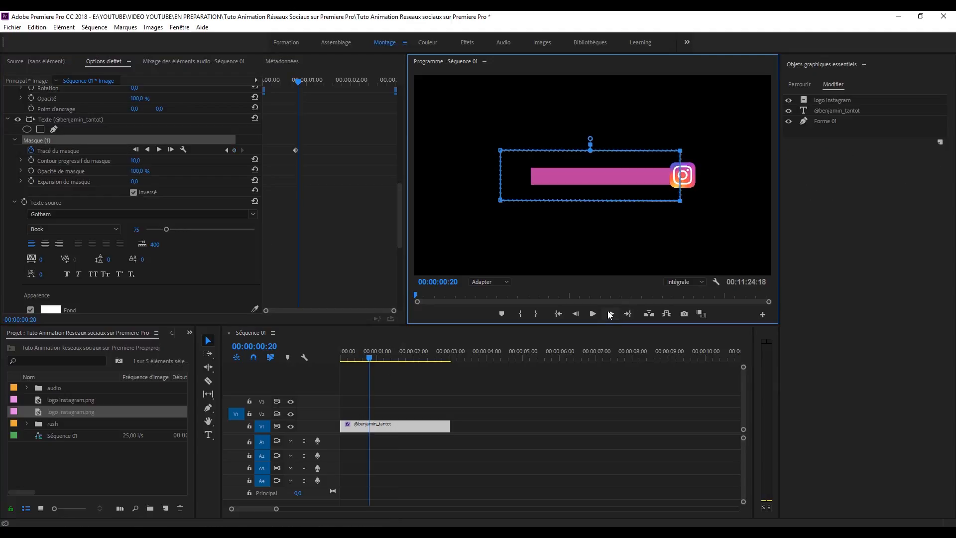
pyautogui.click(610, 314)
pyautogui.click(611, 314)
pyautogui.click(610, 314)
pyautogui.click(610, 314)
pyautogui.moveTo(643, 185); pyautogui.dragTo(538, 193)
pyautogui.click(610, 314)
pyautogui.click(610, 314)
pyautogui.click(610, 313)
pyautogui.click(610, 314)
pyautogui.click(610, 314)
pyautogui.moveTo(537, 195); pyautogui.dragTo(521, 195)
pyautogui.click(610, 313)
pyautogui.click(610, 313)
pyautogui.click(611, 313)
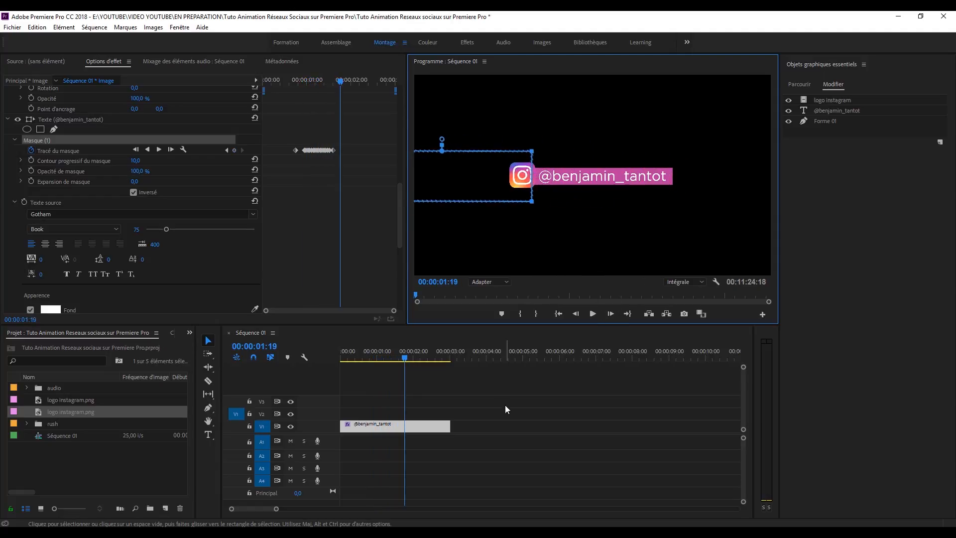
# Step: Return to the sequence start and play back the text reveal
pyautogui.click(506, 410)
pyautogui.moveTo(383, 358); pyautogui.dragTo(315, 359)
pyautogui.press('space')
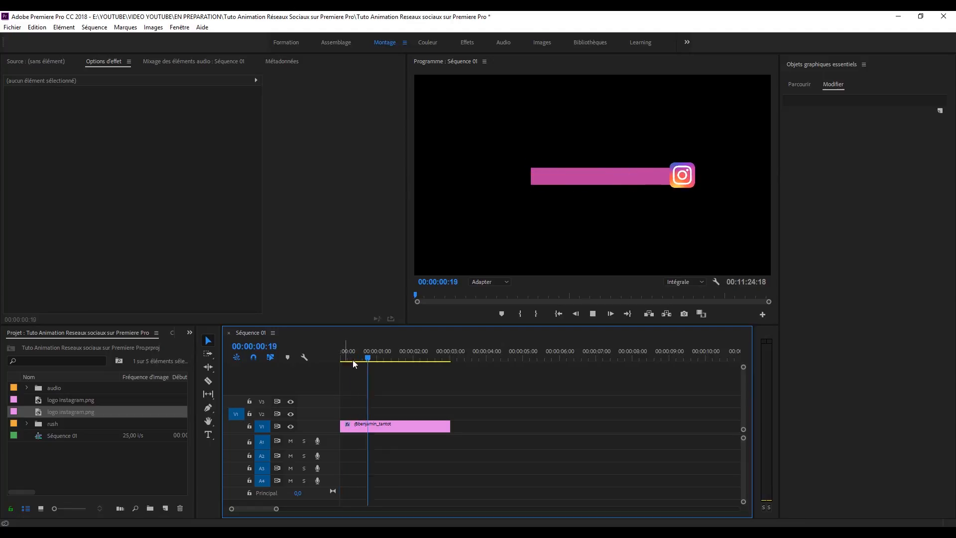
# Step: Play back the animation to check the logo's current timing
pyautogui.press('space')
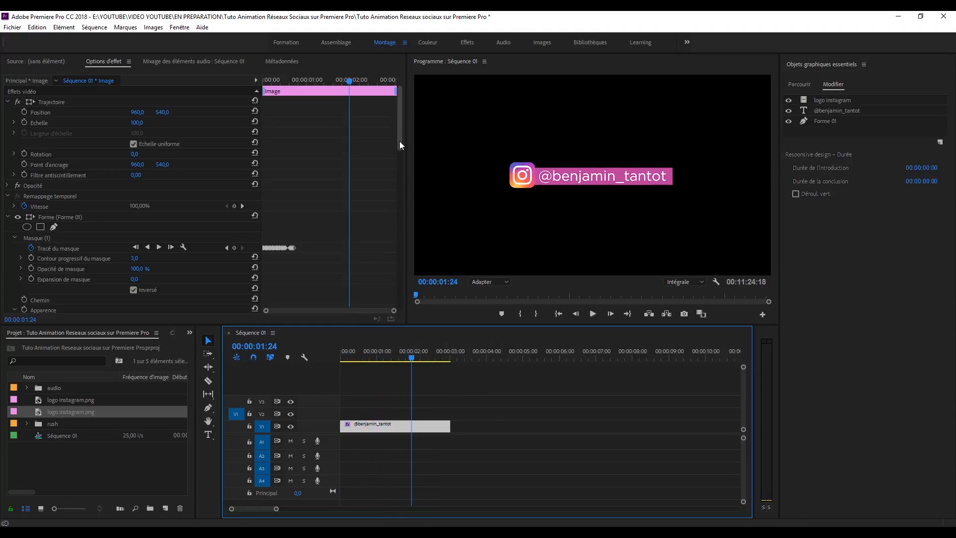
pyautogui.moveTo(399, 141); pyautogui.dragTo(398, 220)
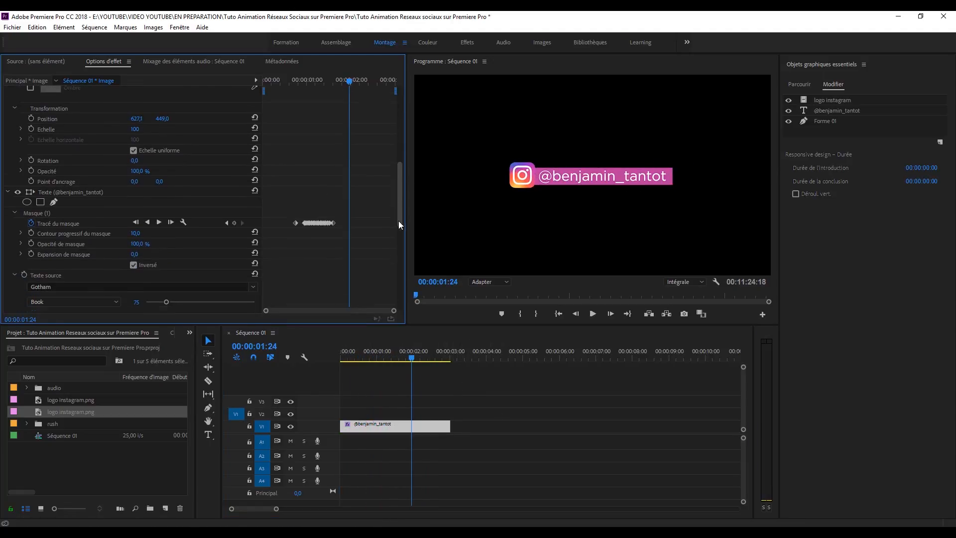
pyautogui.moveTo(354, 361); pyautogui.dragTo(322, 356)
pyautogui.press('space')
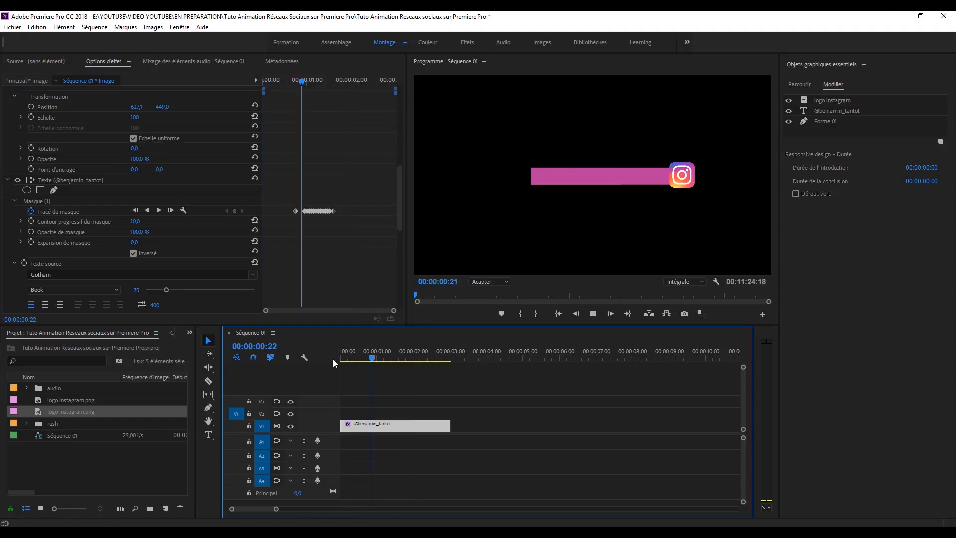
pyautogui.press('space')
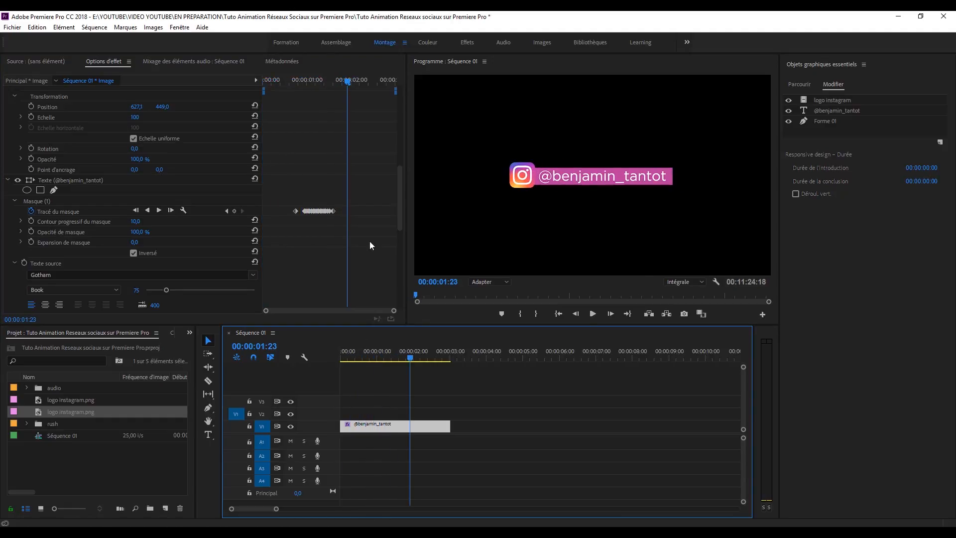
pyautogui.moveTo(399, 217); pyautogui.dragTo(399, 296)
pyautogui.moveTo(347, 82); pyautogui.dragTo(262, 81)
pyautogui.moveTo(76, 324); pyautogui.dragTo(77, 333)
# Step: Keyframe the logo's Opacity, setting it to 0% at the first frame
pyautogui.click(24, 313)
pyautogui.moveTo(263, 81)
pyautogui.mouseDown()
pyautogui.moveTo(273, 81)
pyautogui.moveTo(263, 82)
pyautogui.mouseUp()
pyautogui.click(234, 313)
pyautogui.moveTo(137, 314); pyautogui.dragTo(64, 314)
pyautogui.moveTo(400, 275); pyautogui.dragTo(402, 167)
pyautogui.moveTo(393, 319); pyautogui.dragTo(270, 320)
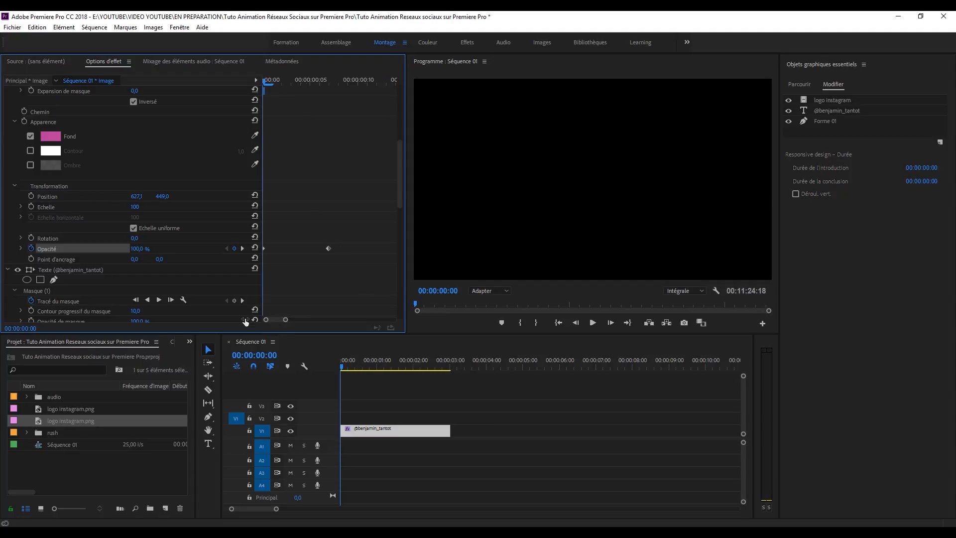
pyautogui.click(334, 368)
# Step: Replay the animation from the sequence start to preview the logo fade-in
pyautogui.moveTo(341, 369); pyautogui.dragTo(319, 369)
pyautogui.press('space')
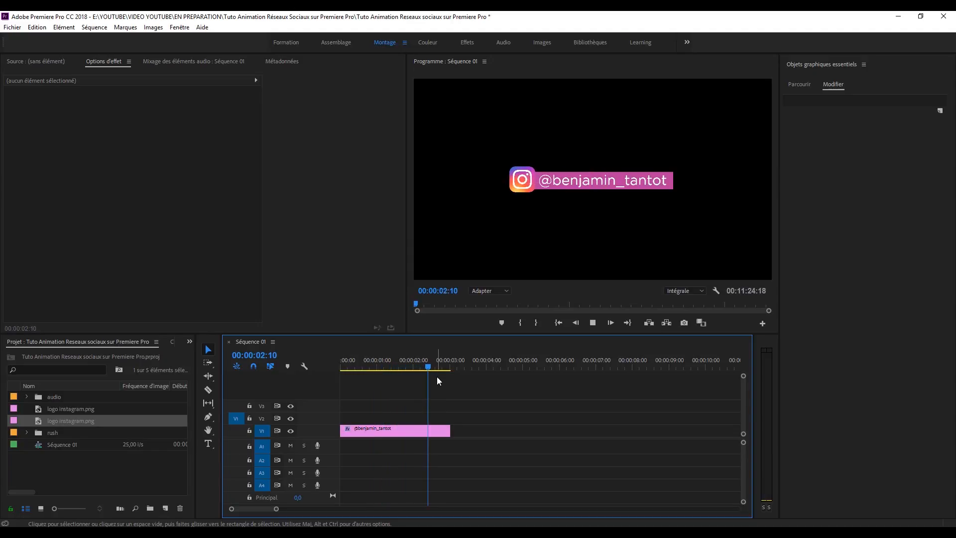
pyautogui.moveTo(362, 365); pyautogui.dragTo(331, 361)
pyautogui.press('space')
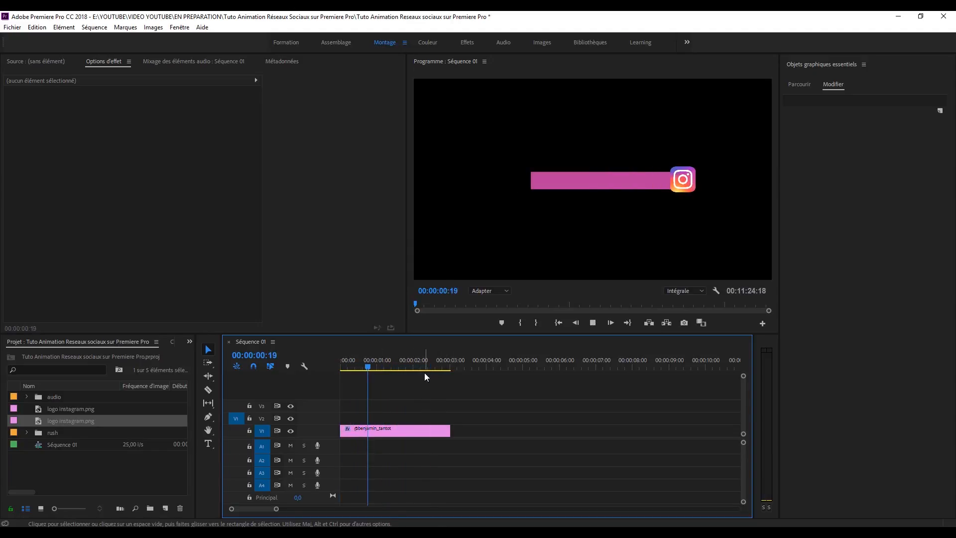
pyautogui.press('space')
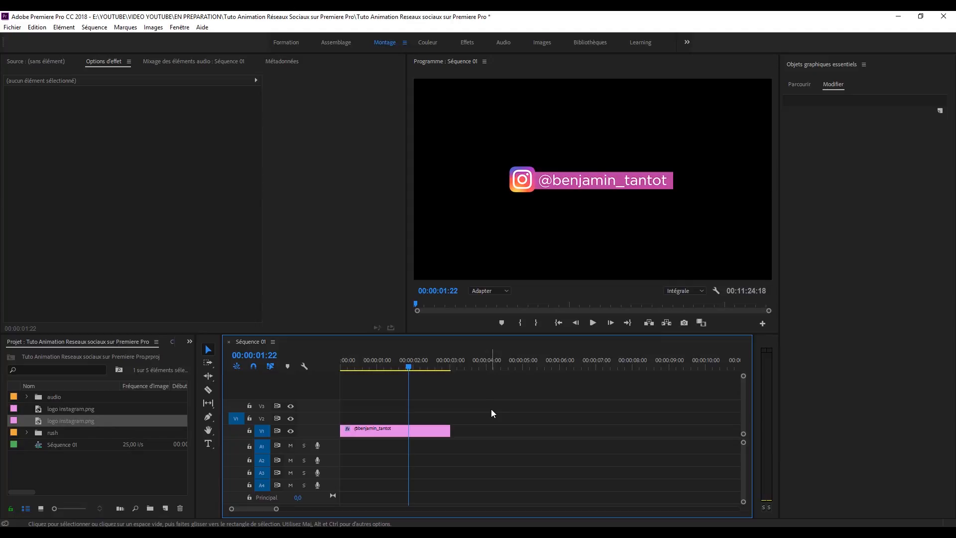
pyautogui.click(419, 430)
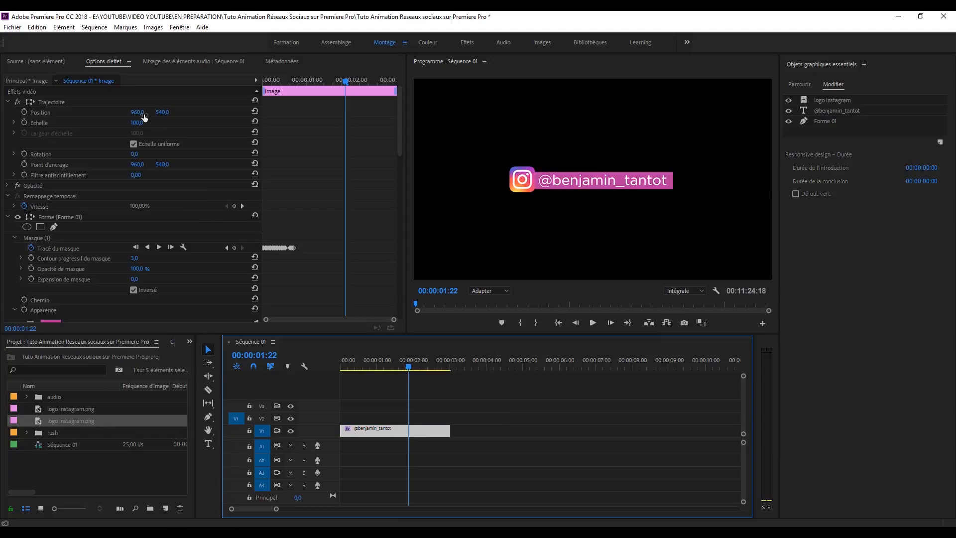
# Step: Set the graphic's Position X to 731 and drag it to the frame's bottom-left corner
pyautogui.click(138, 112)
pyautogui.write('731')
pyautogui.press('Return')
pyautogui.moveTo(551, 179); pyautogui.dragTo(510, 254)
# Step: Replay the repositioned animation from the start, then go to the browser's Sellfy shop
pyautogui.click(342, 362)
pyautogui.press('space')
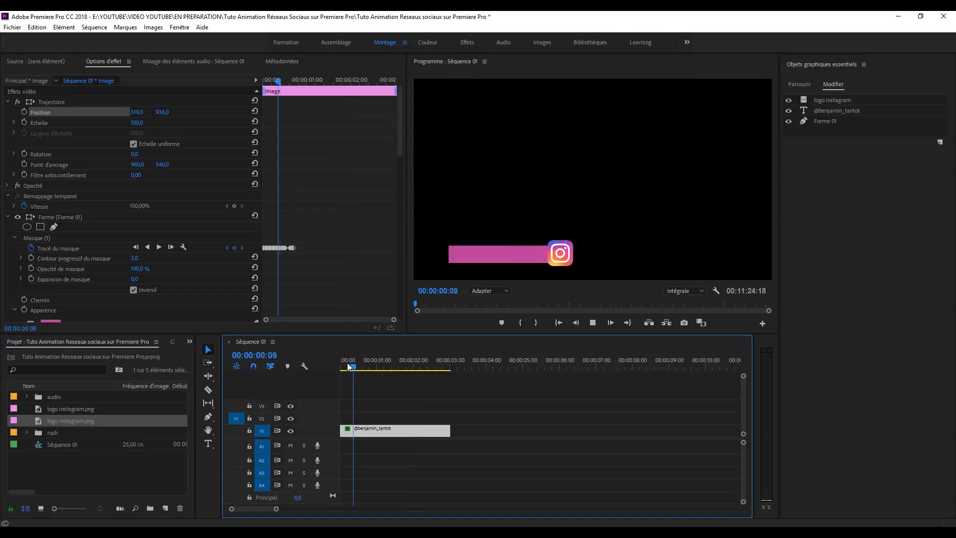
pyautogui.press('space')
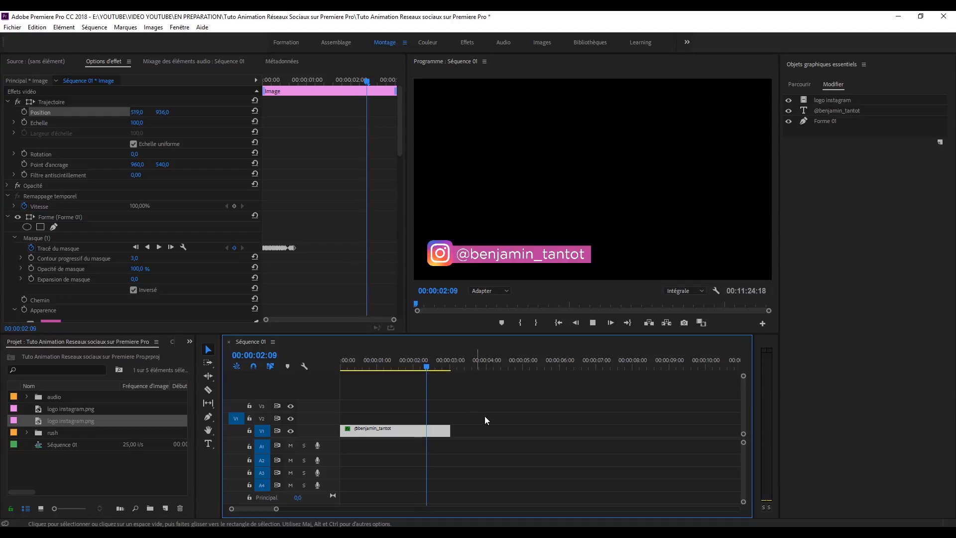
pyautogui.click(497, 422)
pyautogui.hotkey('alt', 'Tab')
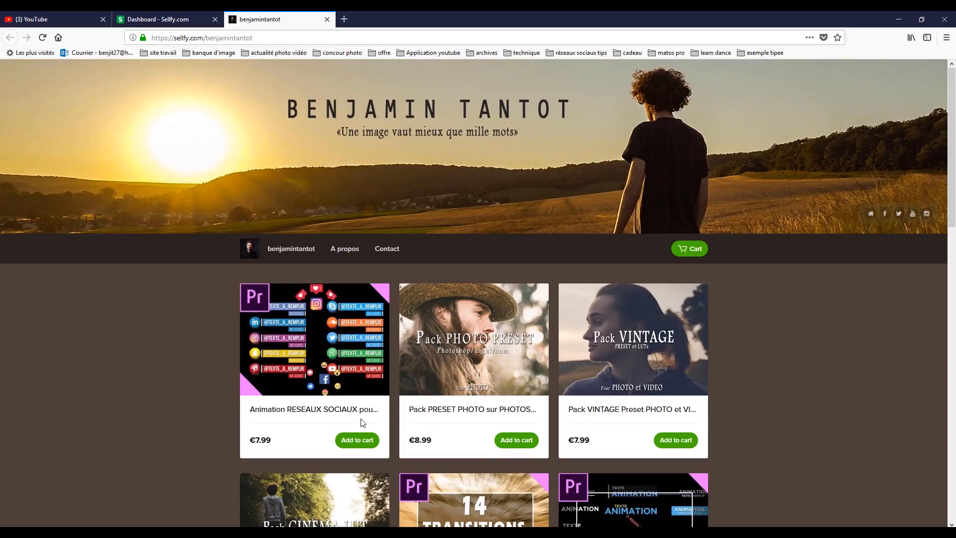
# Step: View the social-network animation pack on Sellfy and import its Facebook template
pyautogui.click(380, 419)
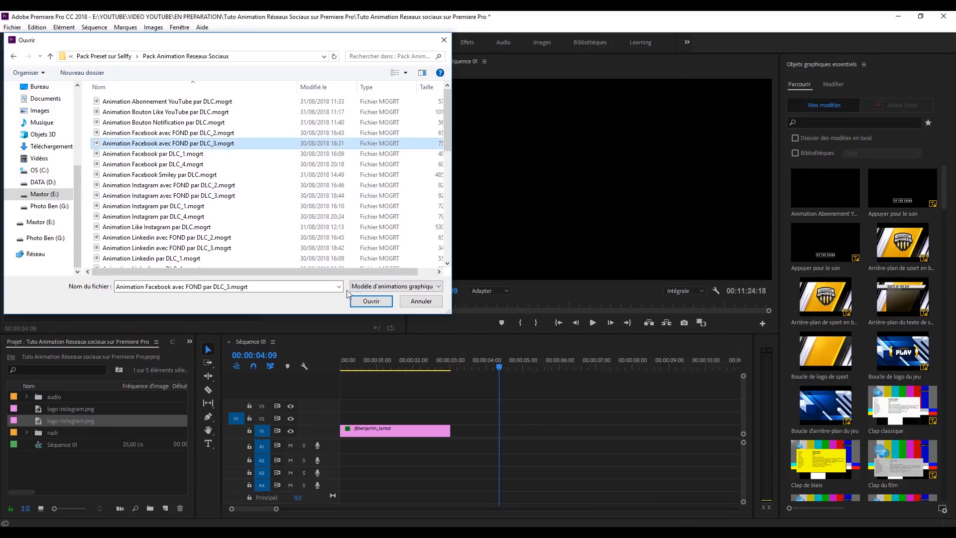
pyautogui.click(371, 301)
# Step: Place the Facebook template on V2 and replace its placeholder with the creator's username
pyautogui.moveTo(572, 376); pyautogui.dragTo(491, 418)
pyautogui.moveTo(491, 418); pyautogui.dragTo(489, 418)
pyautogui.moveTo(492, 369); pyautogui.dragTo(539, 370)
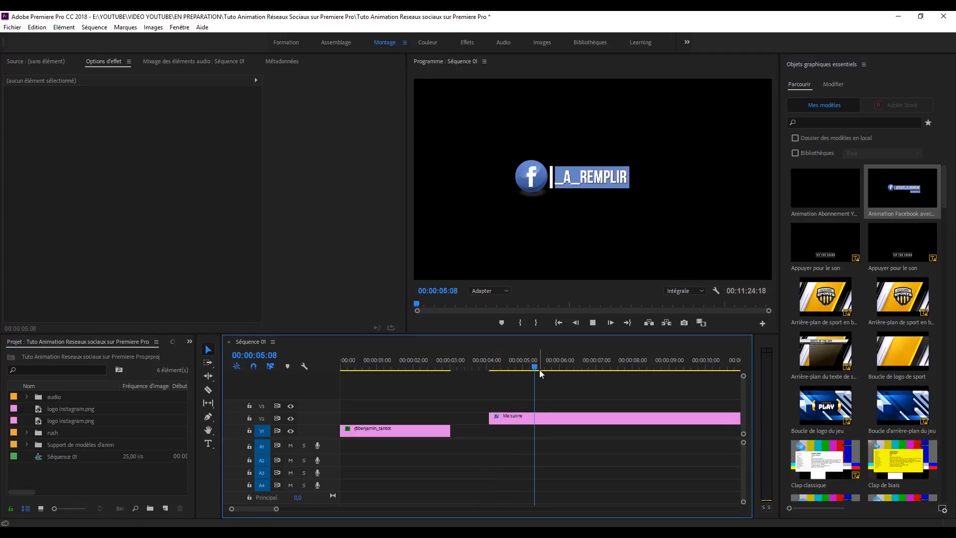
pyautogui.doubleClick(576, 180)
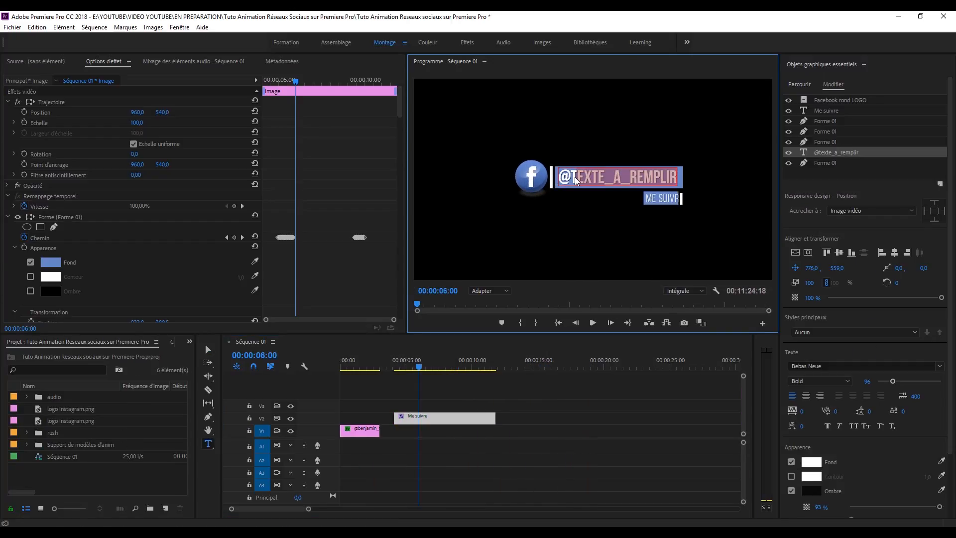
pyautogui.write('benjamin')
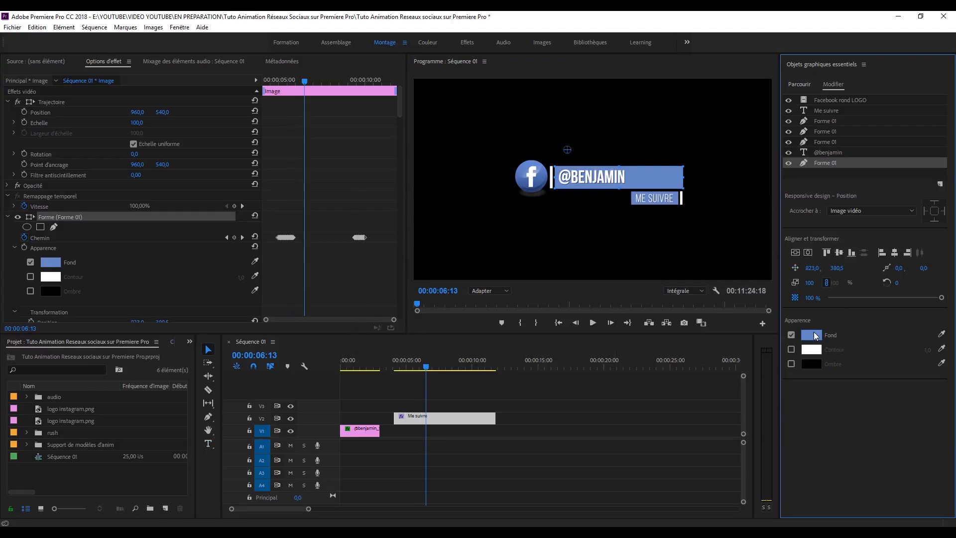
# Step: Recolour the bar's fill yellow-green and play the edited template from about five seconds
pyautogui.click(816, 335)
pyautogui.click(505, 262)
pyautogui.click(588, 221)
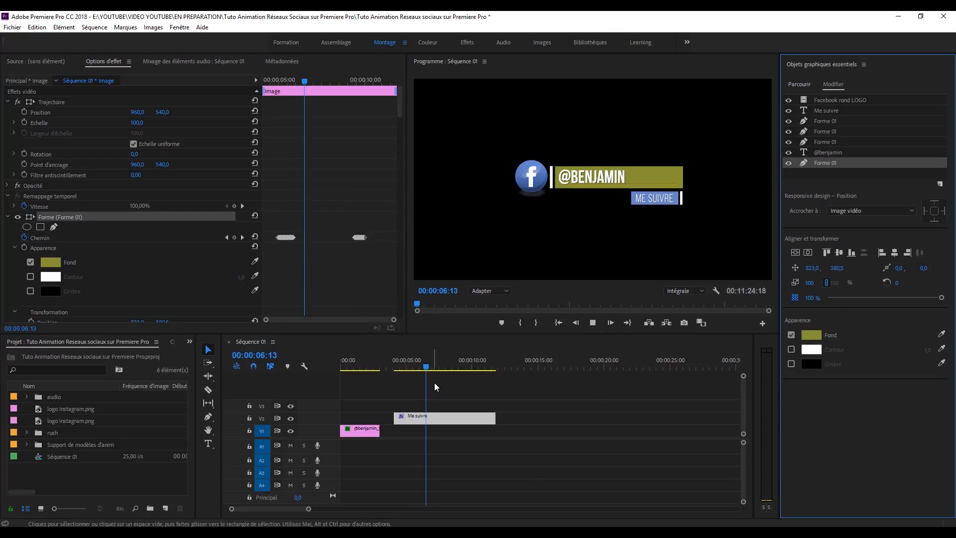
pyautogui.click(402, 360)
pyautogui.press('space')
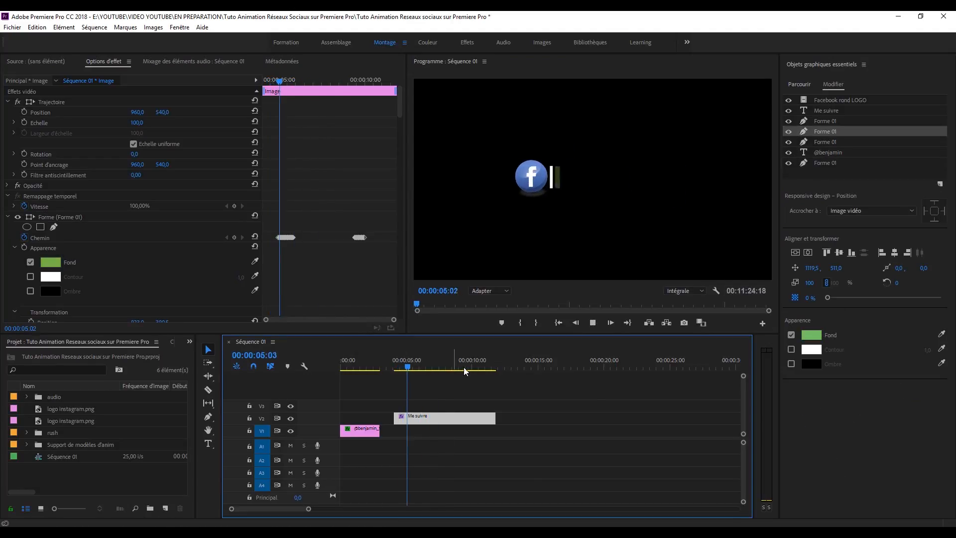